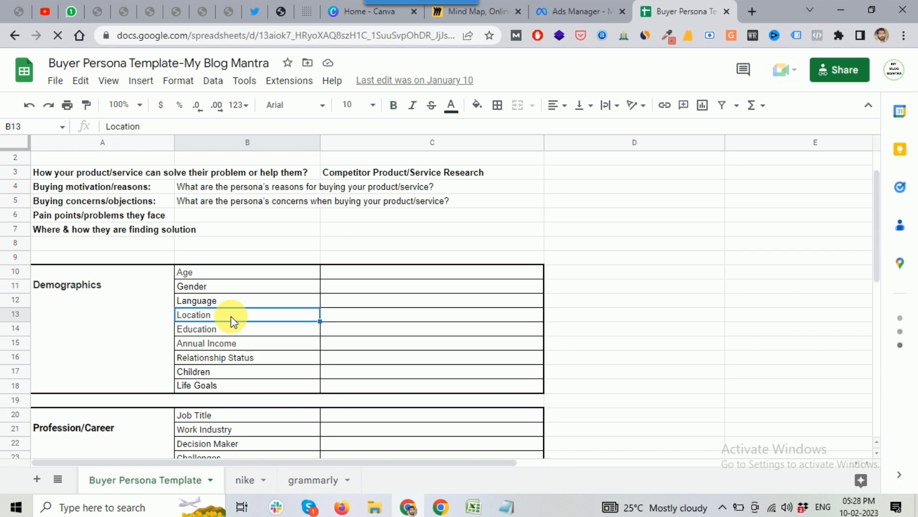
# Review the Demographics, Profession/Career and Interests & Behaviors fields in the buyer persona template.
pyautogui.scroll(-1, 225, 316)
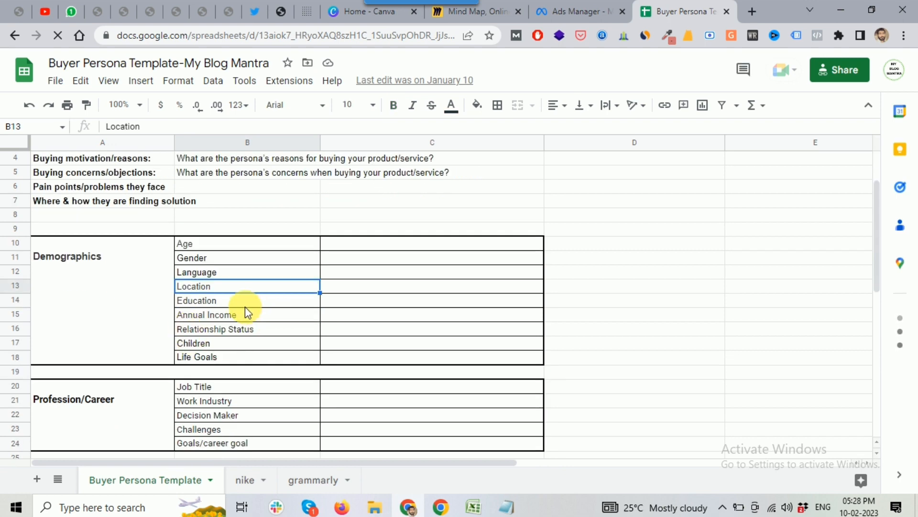
pyautogui.scroll(-1, 240, 340)
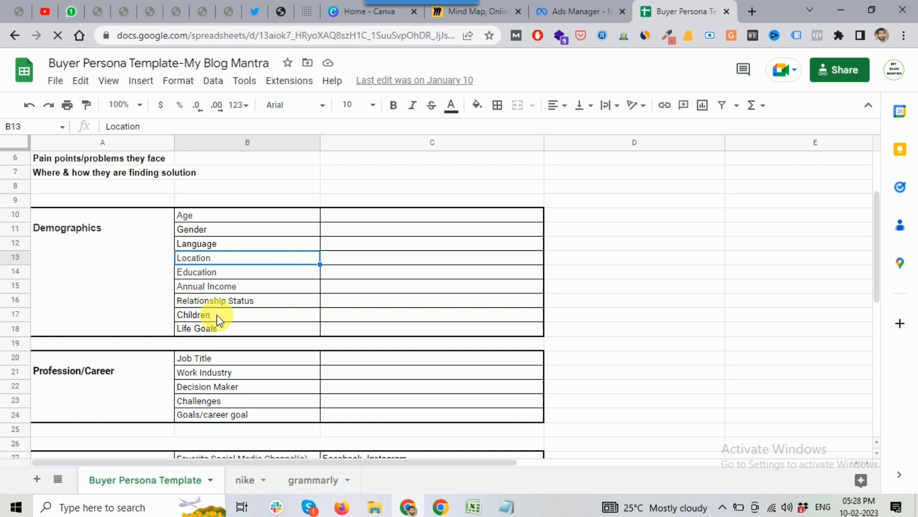
pyautogui.scroll(-1, 217, 314)
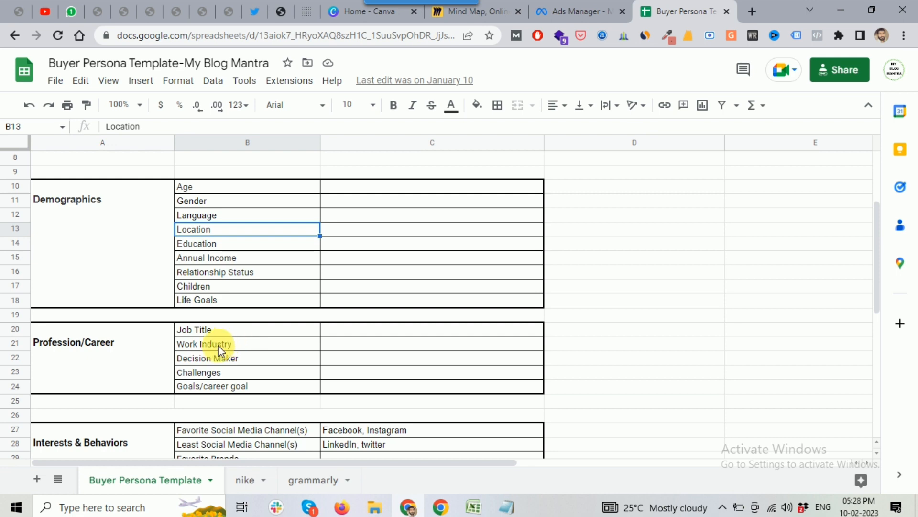
pyautogui.scroll(-1, 218, 345)
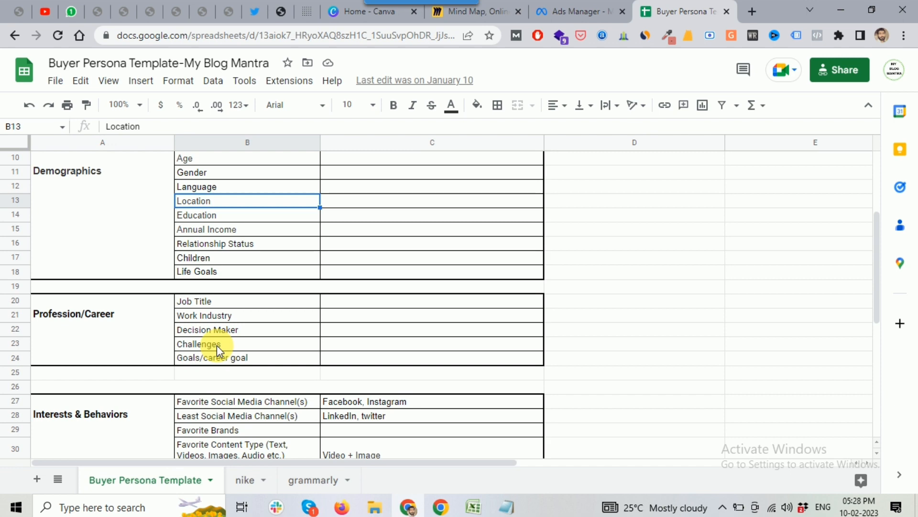
pyautogui.click(263, 347)
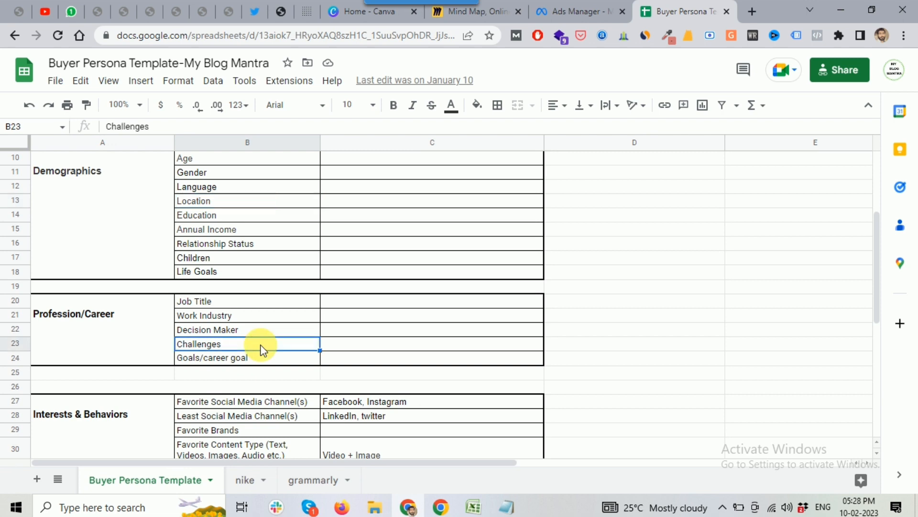
pyautogui.scroll(-1, 263, 349)
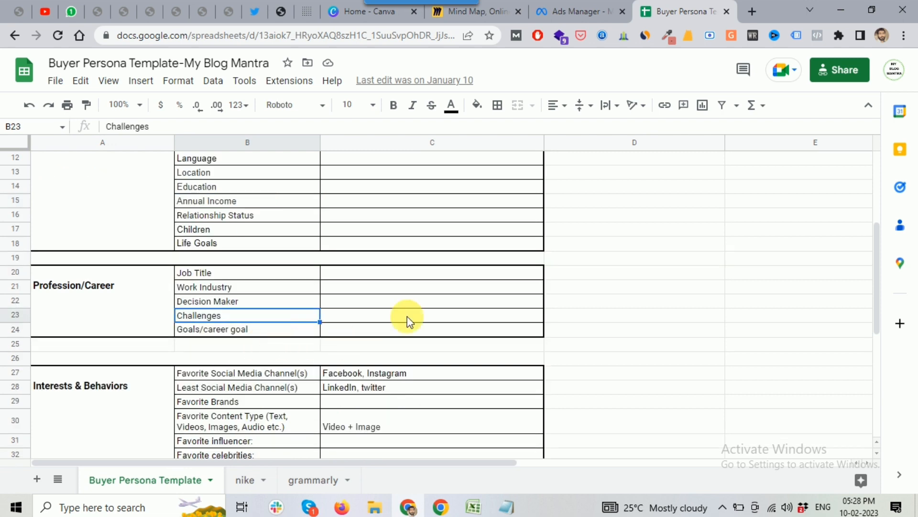
# Consult the parent-targeting mind map in Miro alongside the audience section of the awareness ad set in Ads Manager.
pyautogui.click(487, 14)
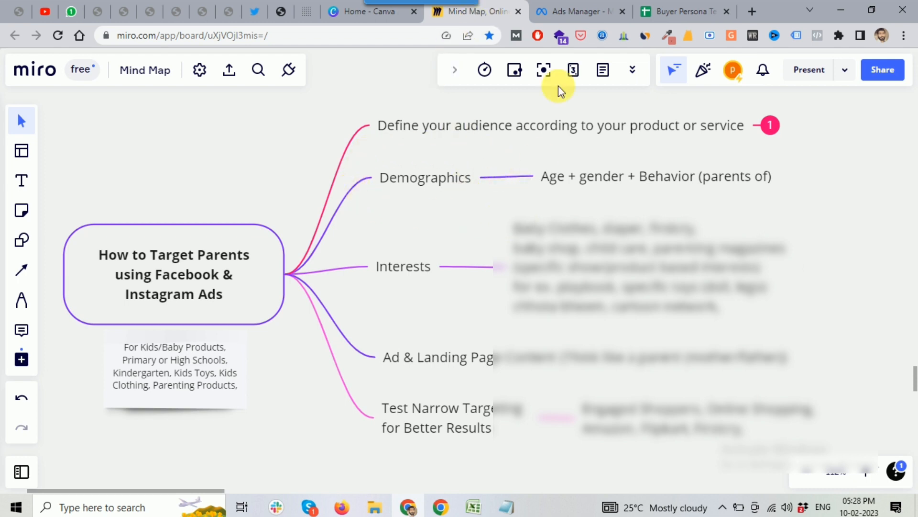
pyautogui.click(573, 11)
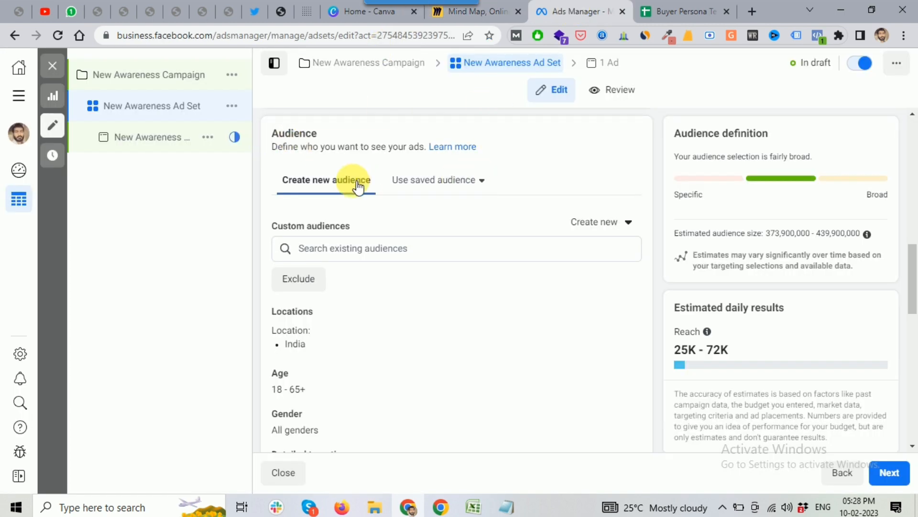
pyautogui.click(484, 14)
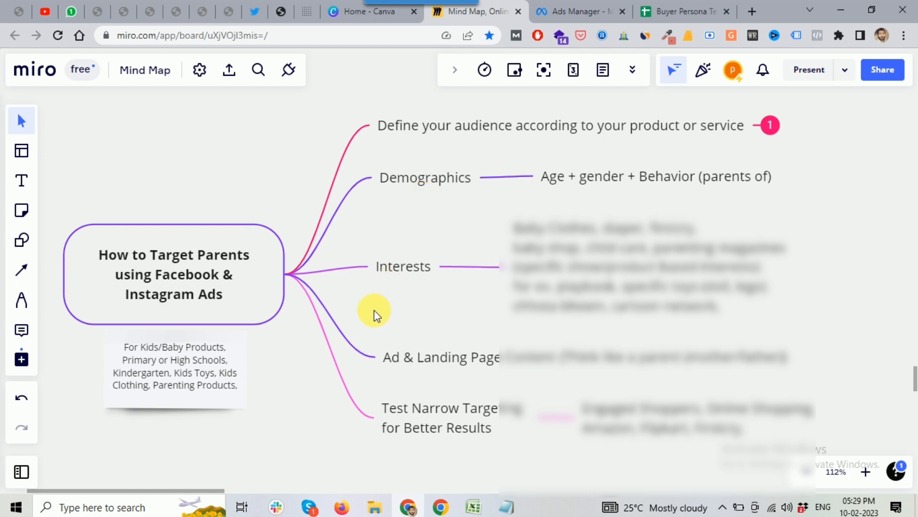
pyautogui.click(595, 12)
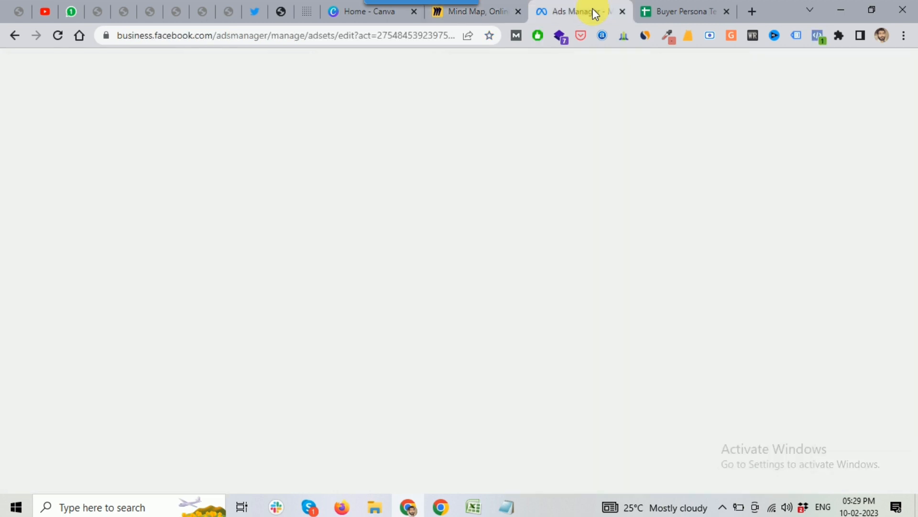
# Open the ad set's gender options for editing and look over the Detailed targeting section.
pyautogui.scroll(1, 308, 322)
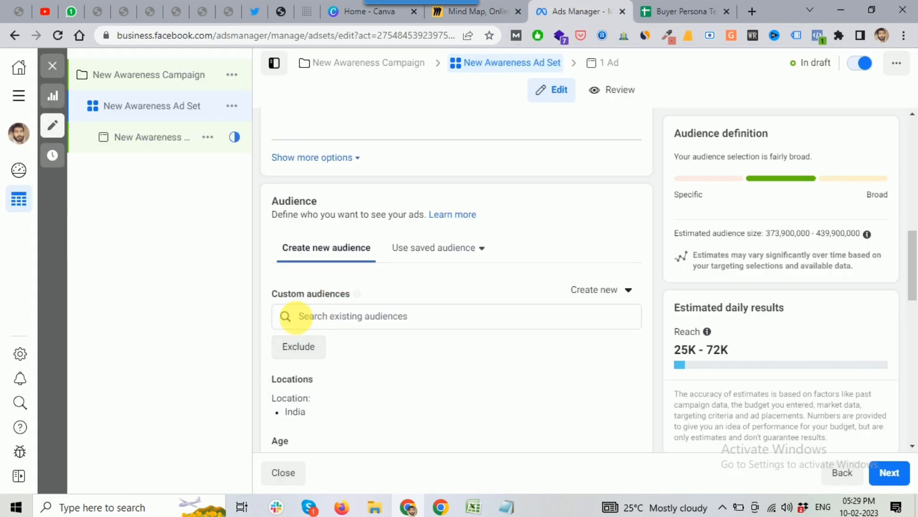
pyautogui.moveTo(912, 251); pyautogui.dragTo(915, 286)
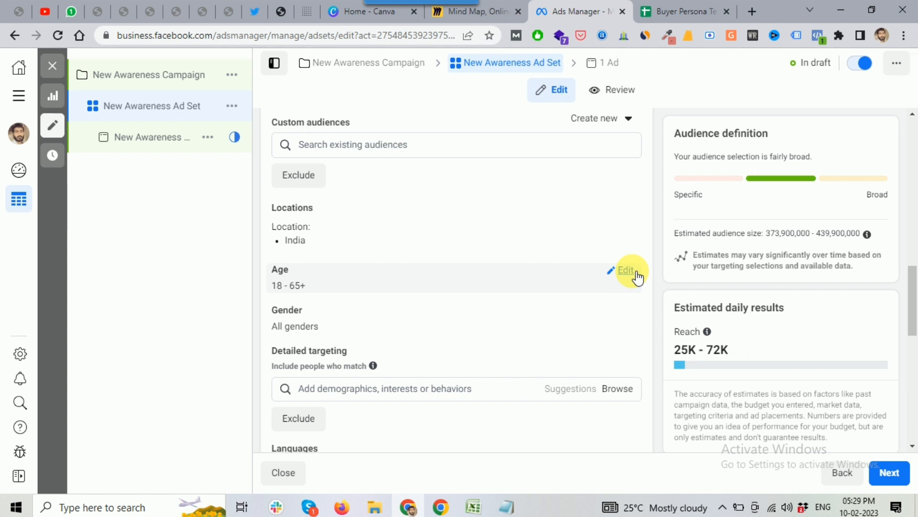
pyautogui.click(625, 311)
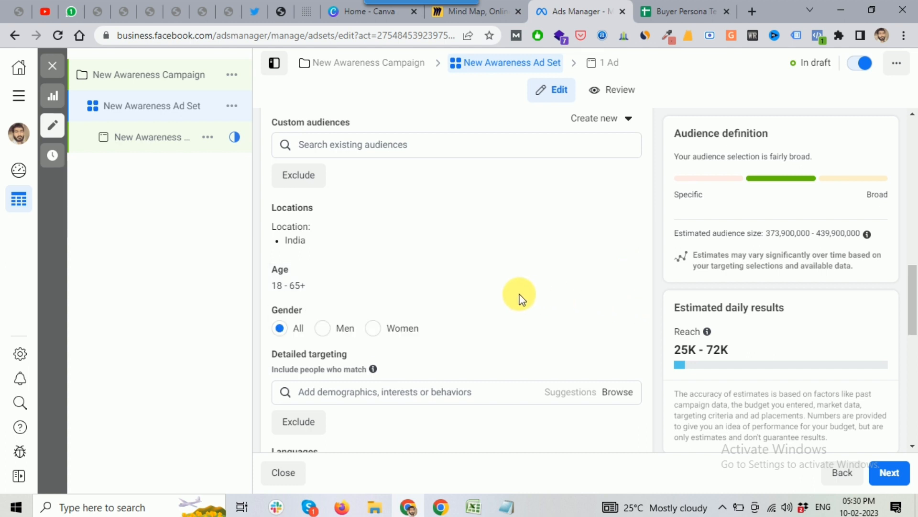
pyautogui.scroll(-1, 520, 296)
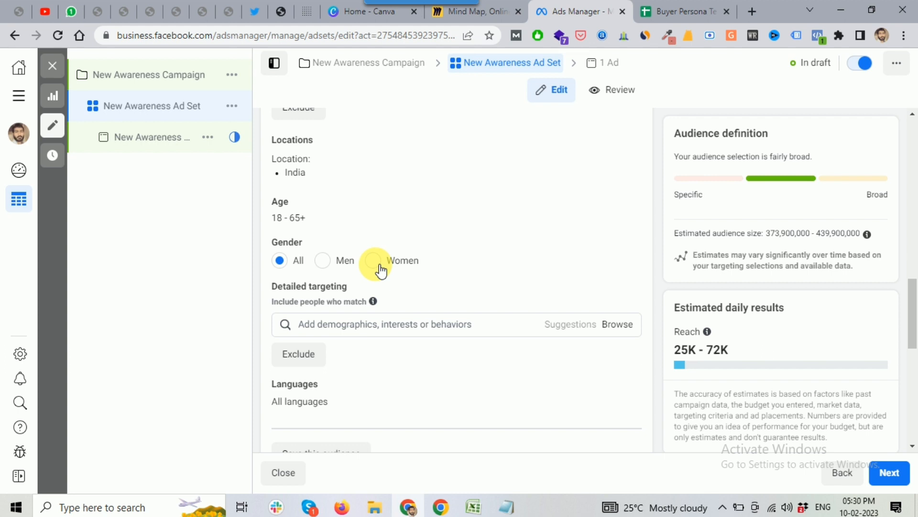
pyautogui.scroll(-1, 382, 270)
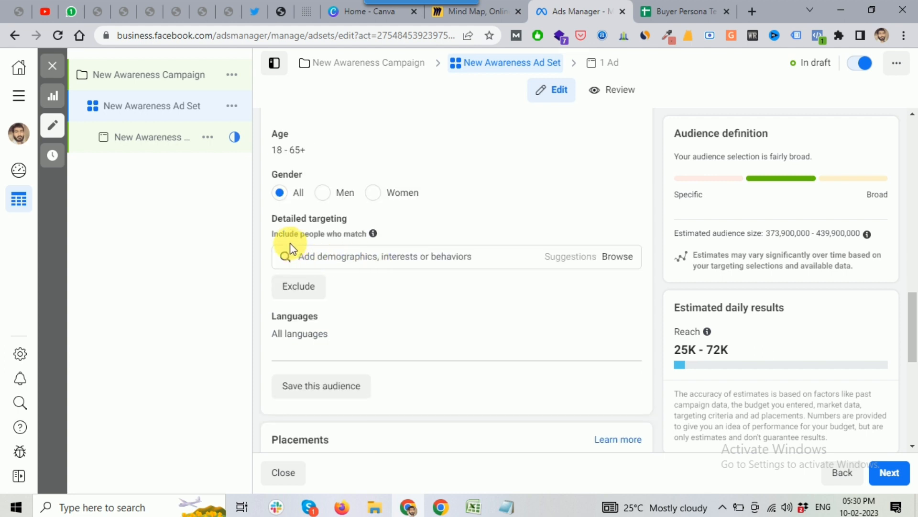
pyautogui.moveTo(271, 221); pyautogui.dragTo(393, 239)
pyautogui.click(426, 230)
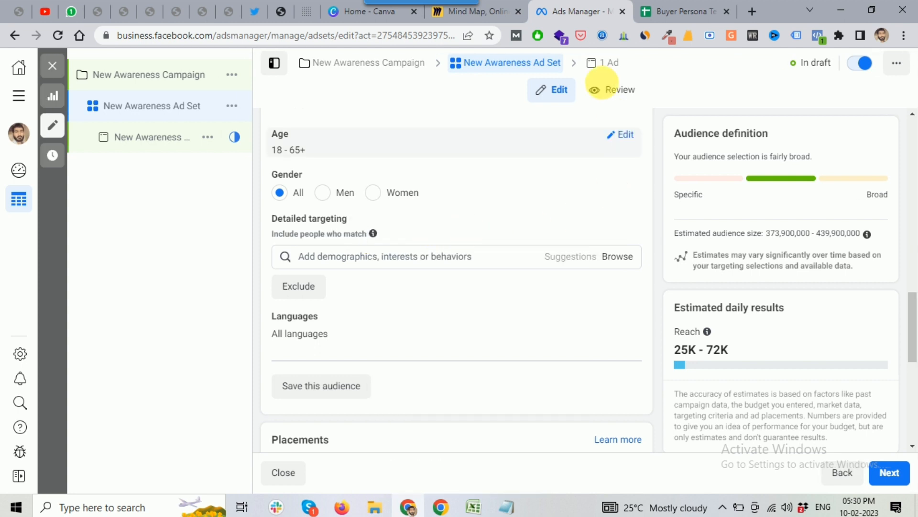
# Check the mind map's branches in Miro and search the ad set's detailed targeting in Ads Manager for "parents".
pyautogui.click(482, 20)
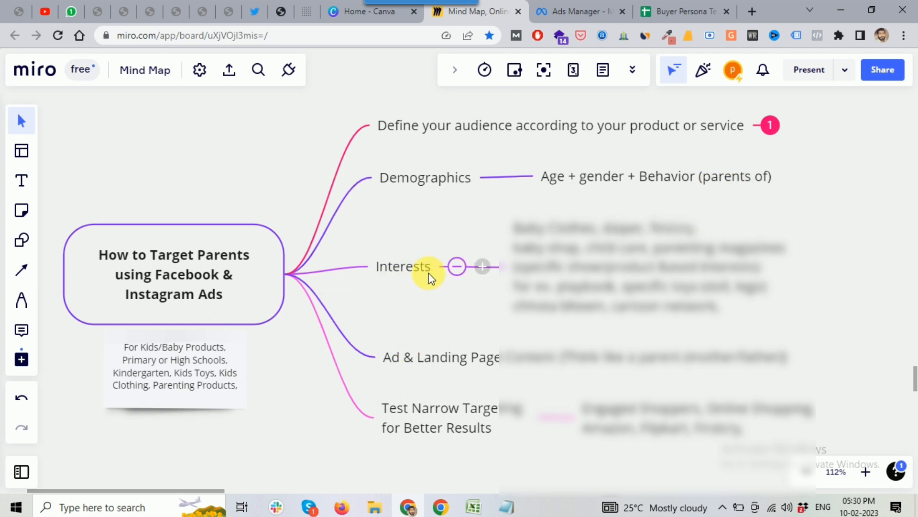
pyautogui.click(555, 18)
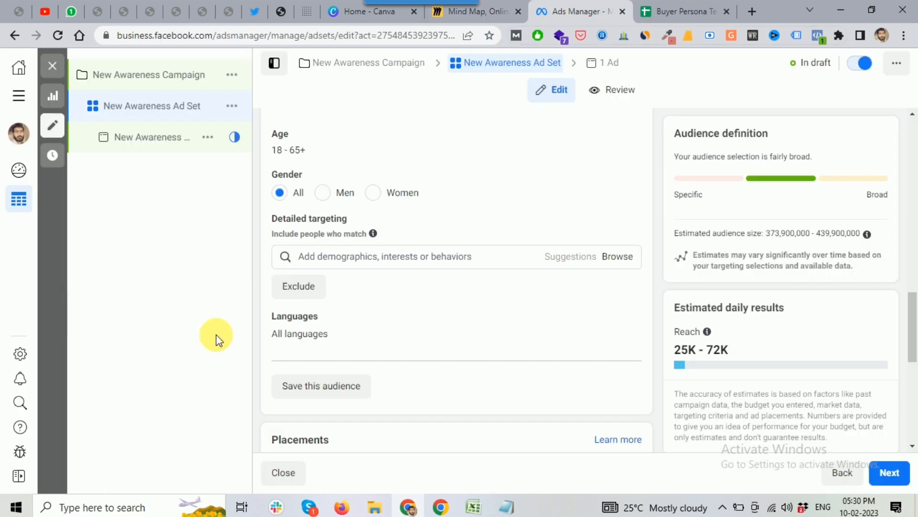
pyautogui.click(347, 259)
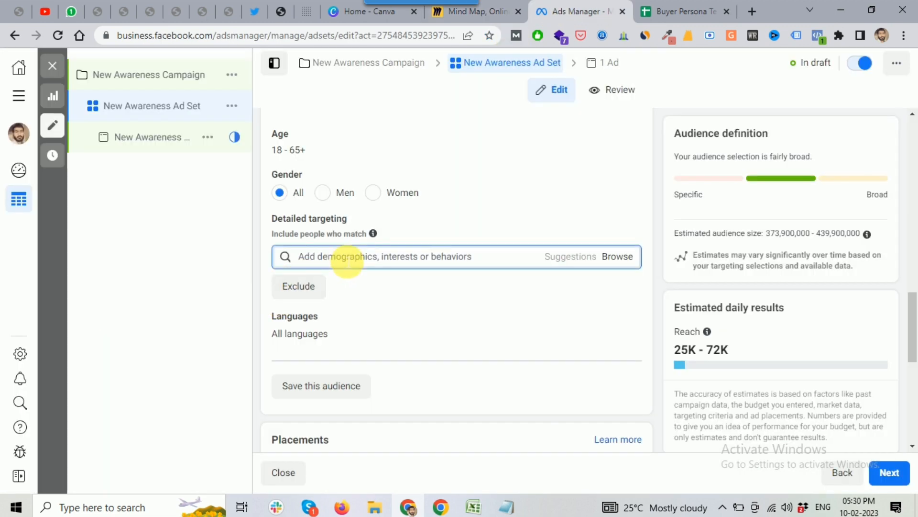
pyautogui.write('parents')
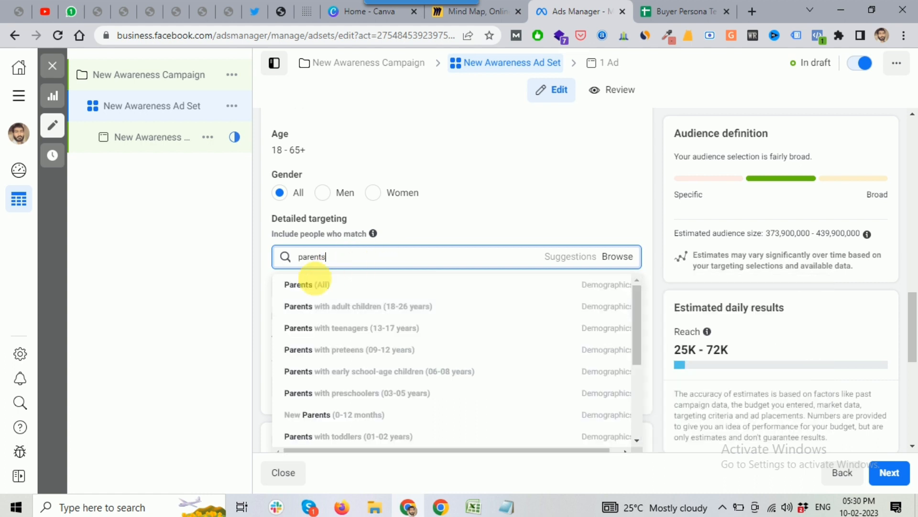
# Examine the suggested parent segments, comparing their age groups, audience sizes, and demographic, employer or interest categories.
pyautogui.moveTo(311, 287)
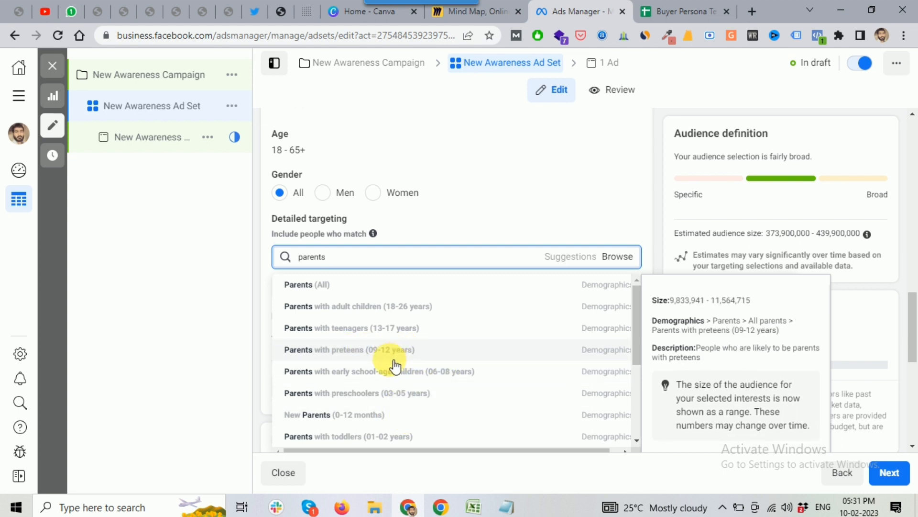
pyautogui.scroll(-2, 395, 367)
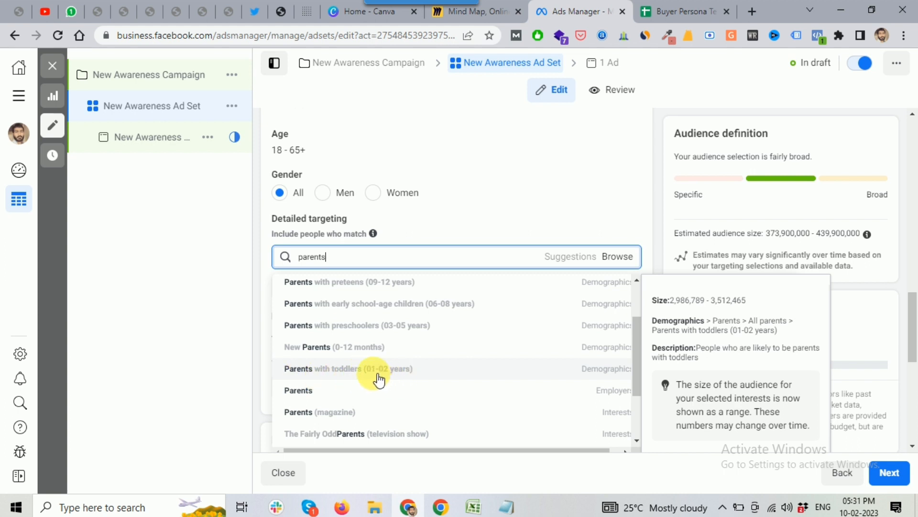
pyautogui.scroll(2, 310, 296)
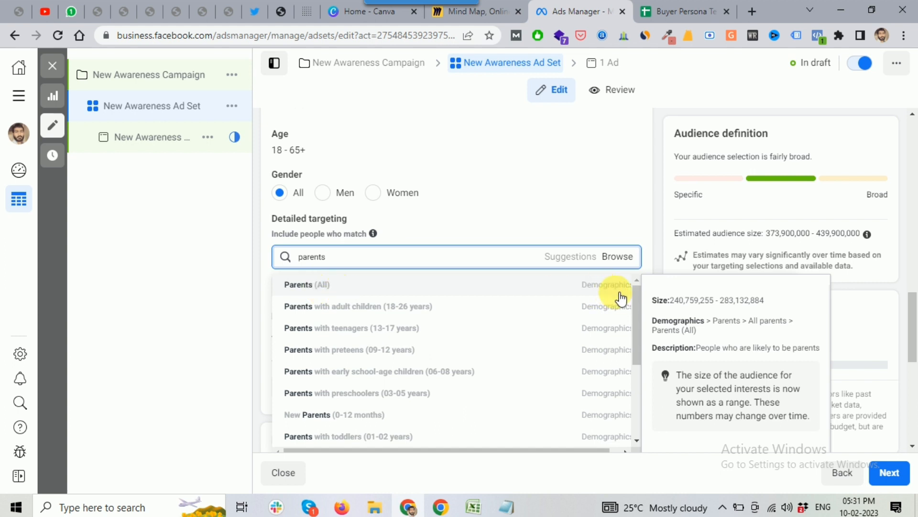
pyautogui.moveTo(636, 297); pyautogui.dragTo(638, 327)
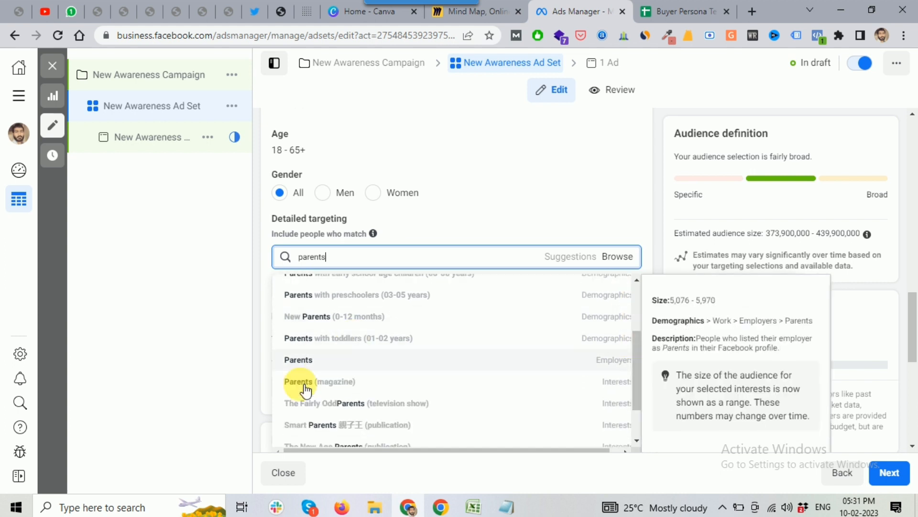
pyautogui.moveTo(304, 365)
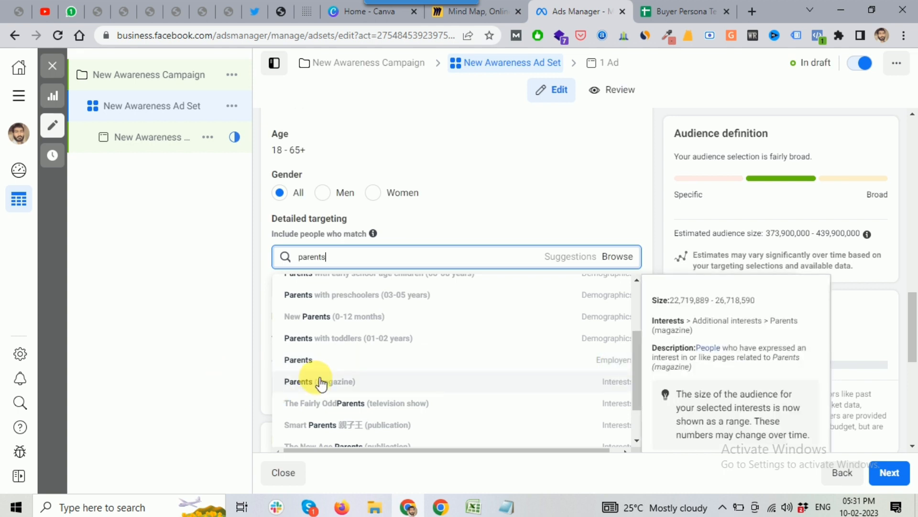
pyautogui.moveTo(614, 392)
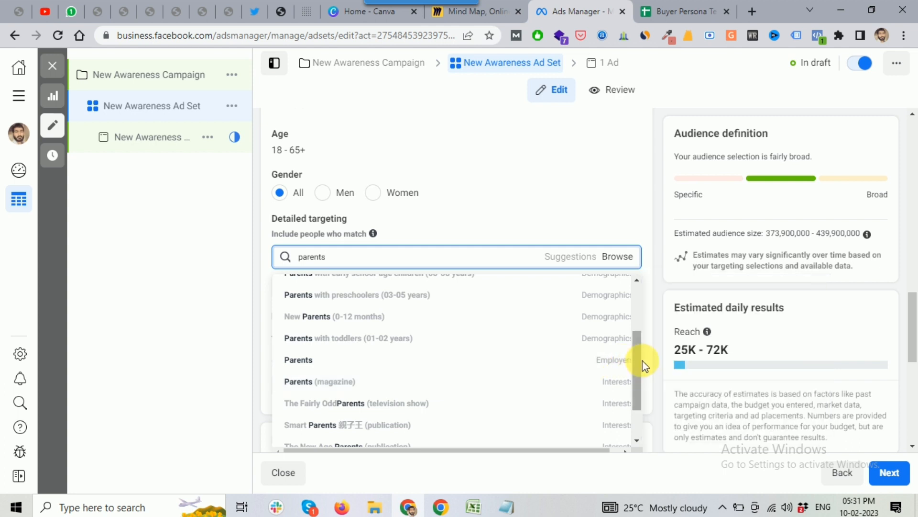
pyautogui.moveTo(636, 355); pyautogui.dragTo(635, 294)
pyautogui.moveTo(325, 287)
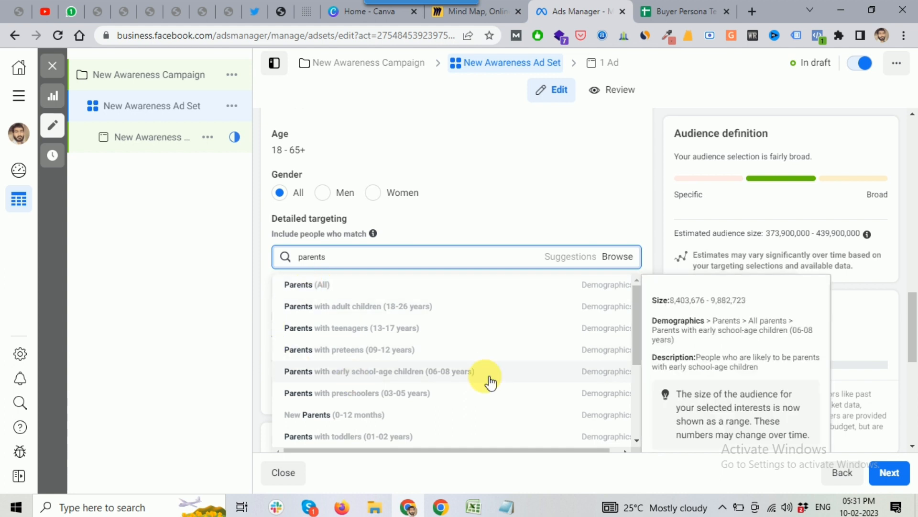
pyautogui.moveTo(638, 307); pyautogui.dragTo(635, 337)
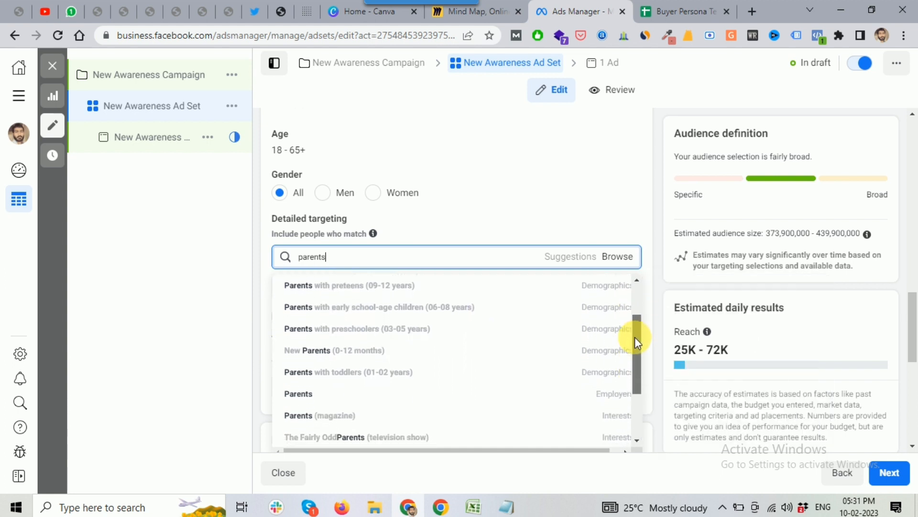
pyautogui.moveTo(309, 345)
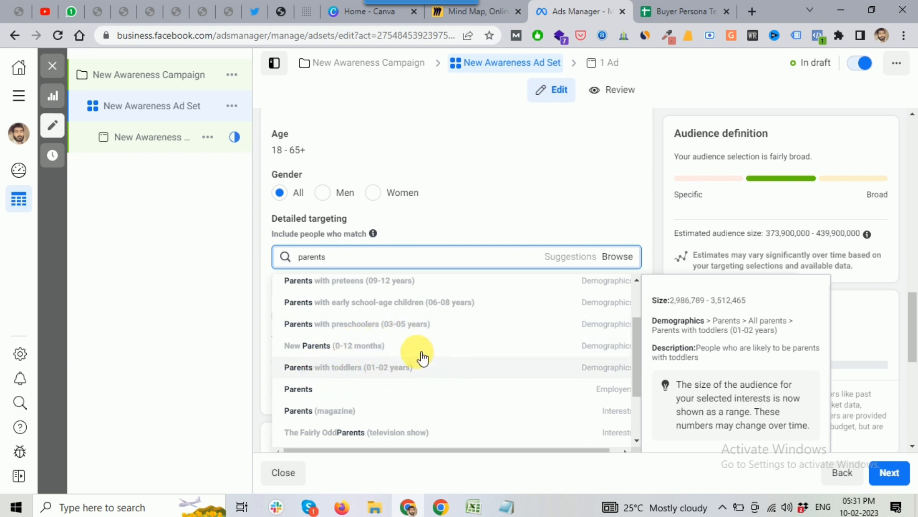
pyautogui.scroll(2, 409, 347)
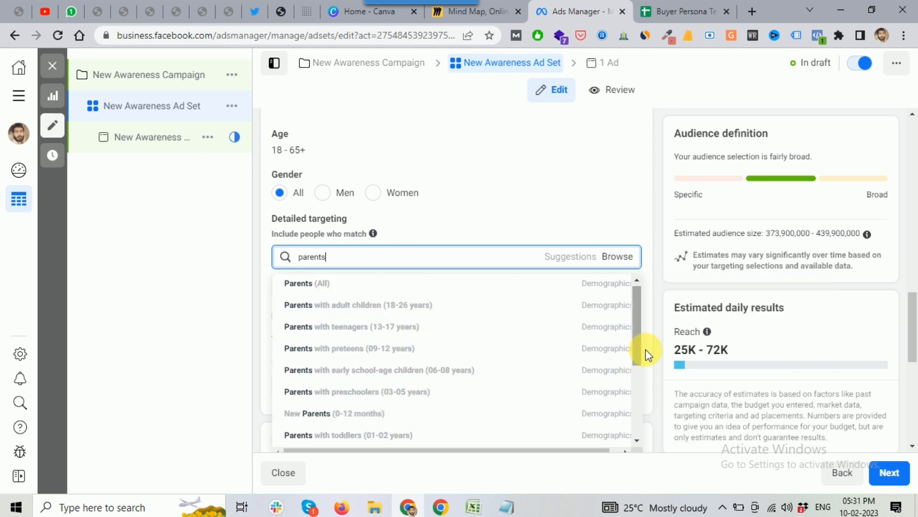
# Add the demographic "Parents with preschoolers (03-05 years)" to the detailed targeting and close the suggestion list.
pyautogui.scroll(-2, 643, 354)
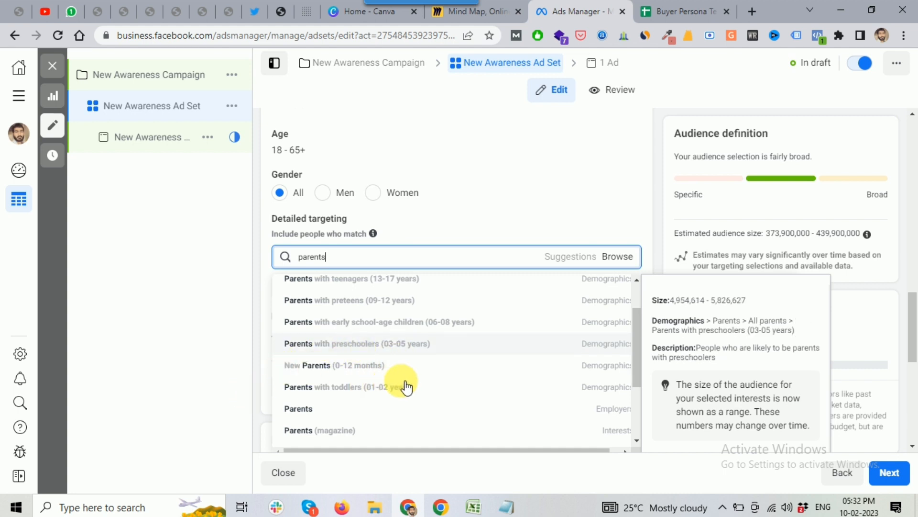
pyautogui.press('Return')
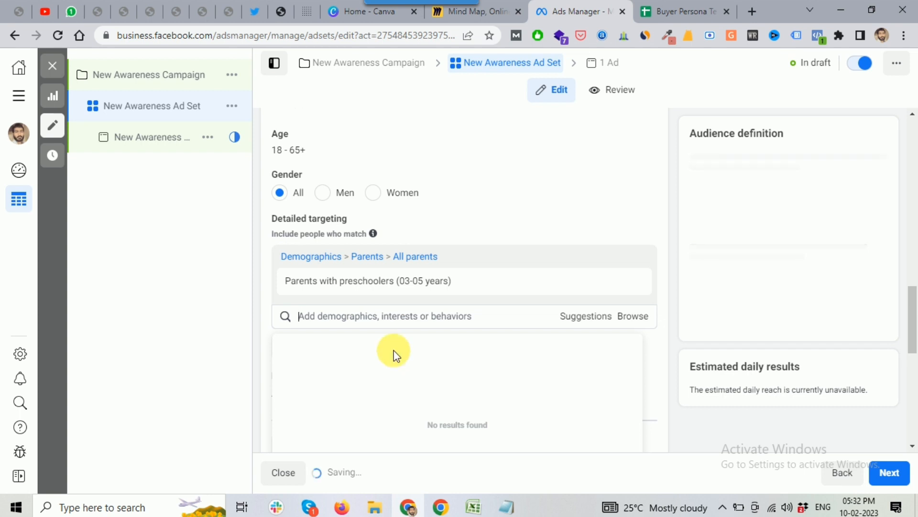
pyautogui.moveTo(404, 288)
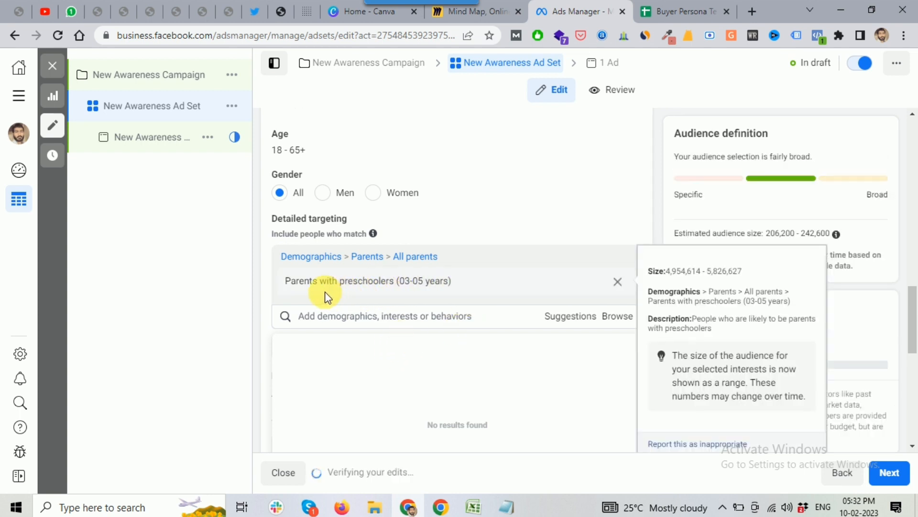
pyautogui.scroll(-1, 351, 299)
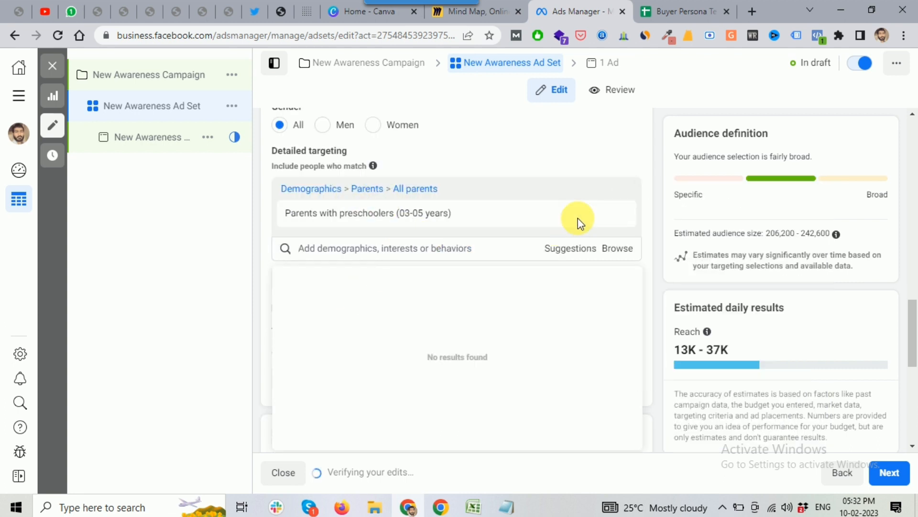
pyautogui.click(643, 165)
pyautogui.scroll(1, 383, 201)
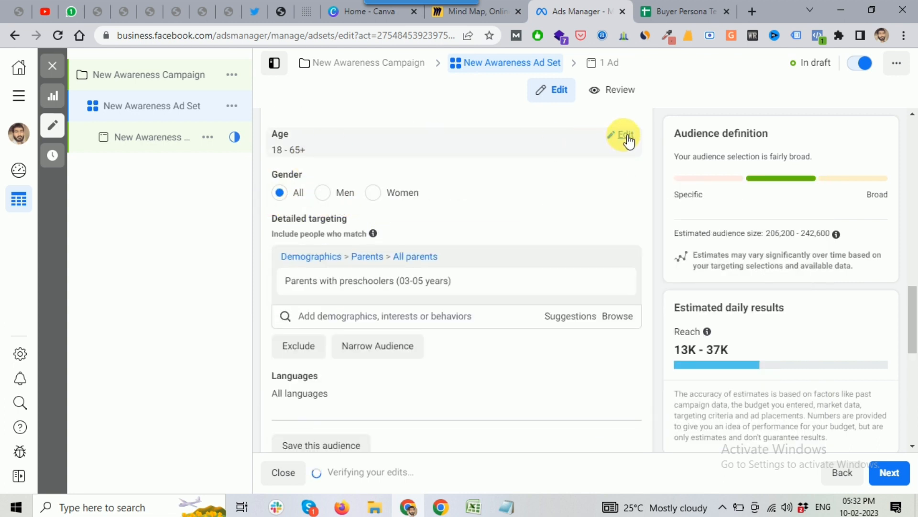
# Open the ad set's age range for editing and set the minimum age to 24.
pyautogui.click(622, 135)
pyautogui.click(310, 157)
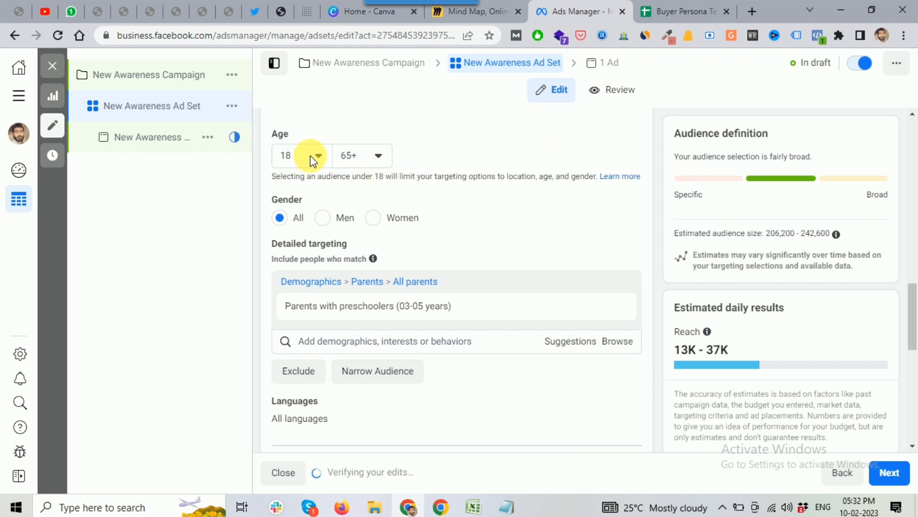
pyautogui.click(314, 158)
pyautogui.scroll(-2, 338, 303)
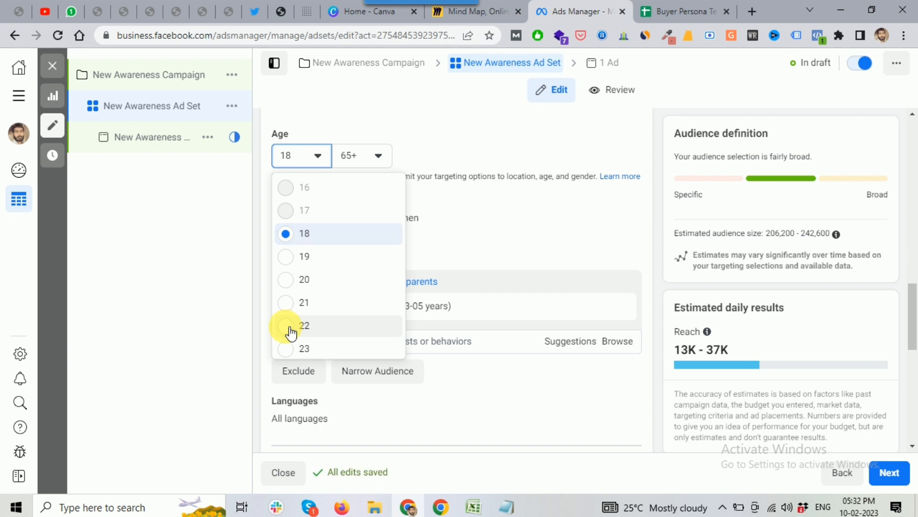
pyautogui.click(368, 326)
pyautogui.click(317, 155)
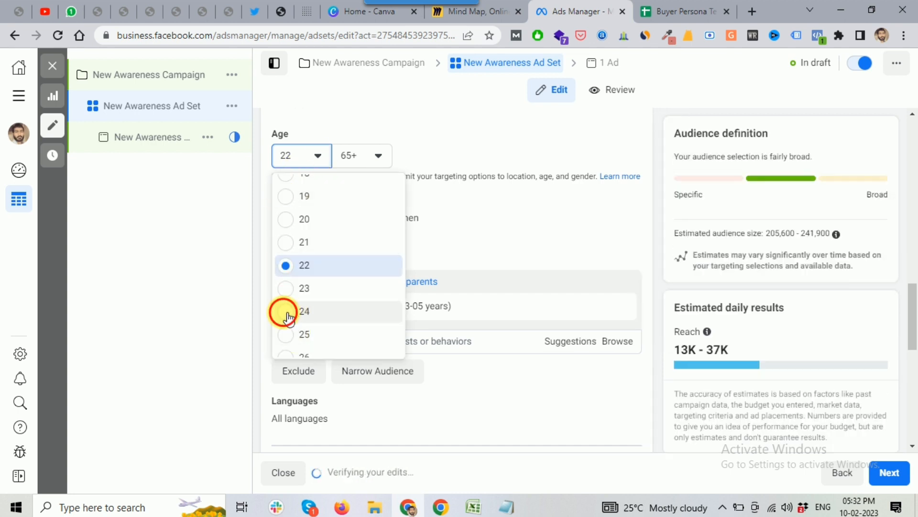
# Set the audience's maximum age to 33.
pyautogui.click(354, 164)
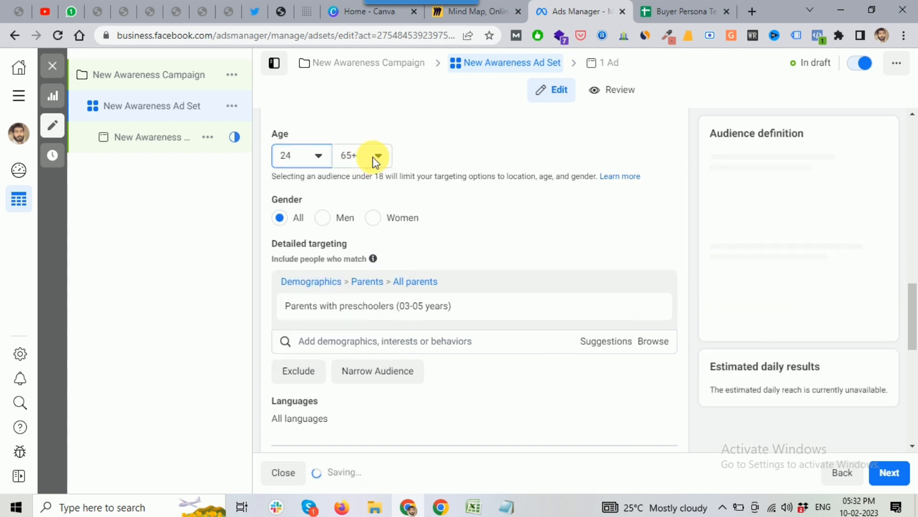
pyautogui.click(371, 156)
pyautogui.scroll(3, 405, 296)
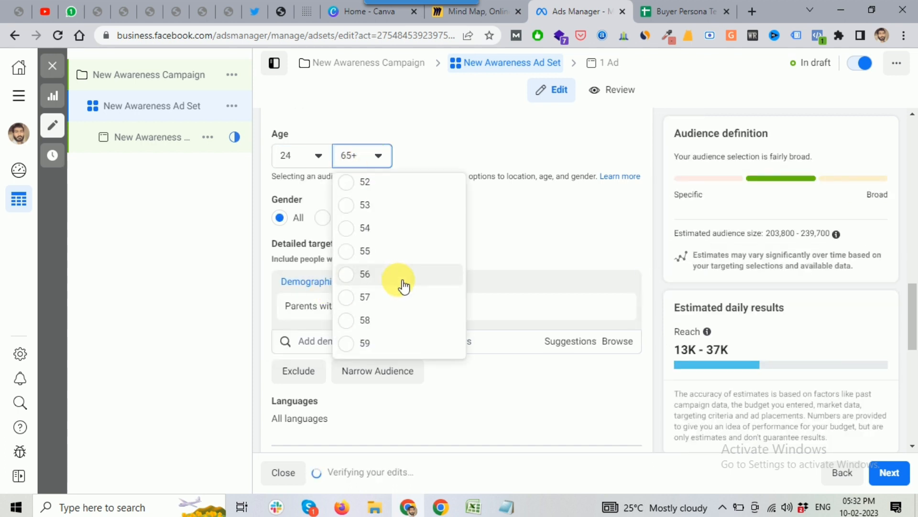
pyautogui.scroll(12, 405, 286)
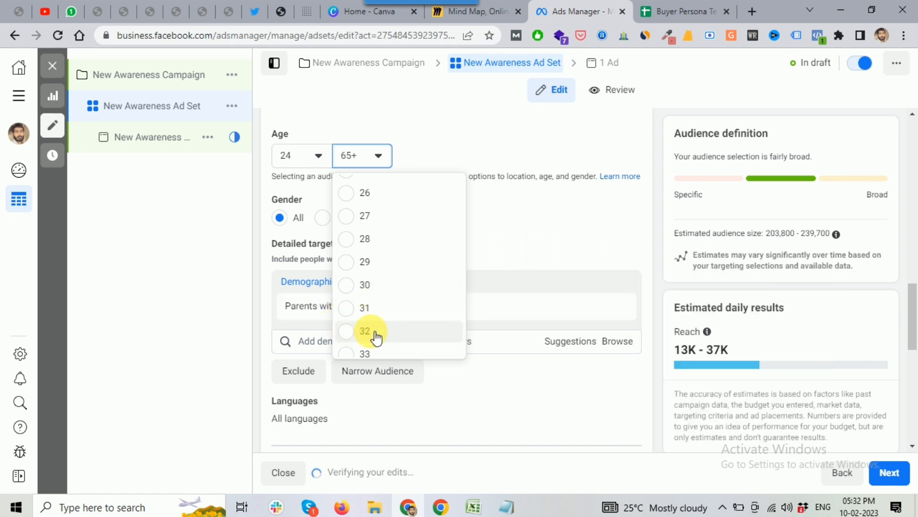
pyautogui.click(372, 354)
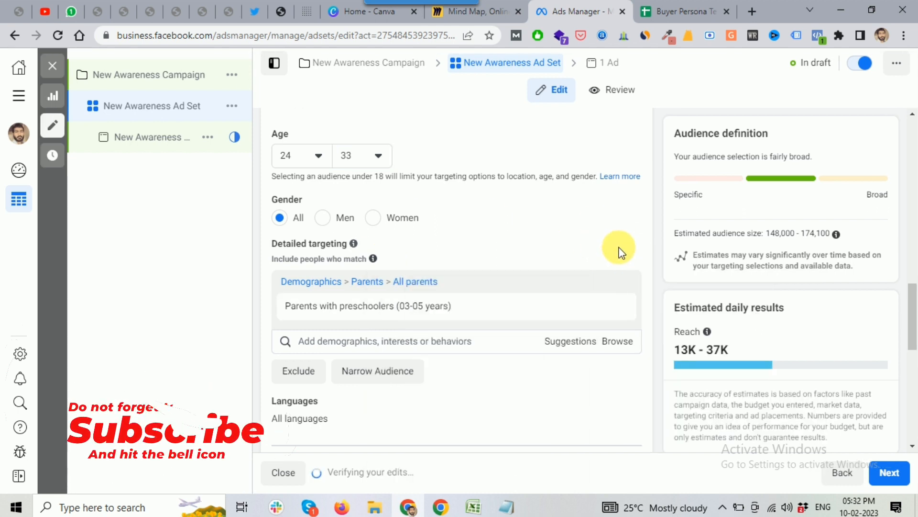
# Check the estimated audience size for the new age range and look through the suggested parent segments in detailed targeting.
pyautogui.scroll(3, 620, 252)
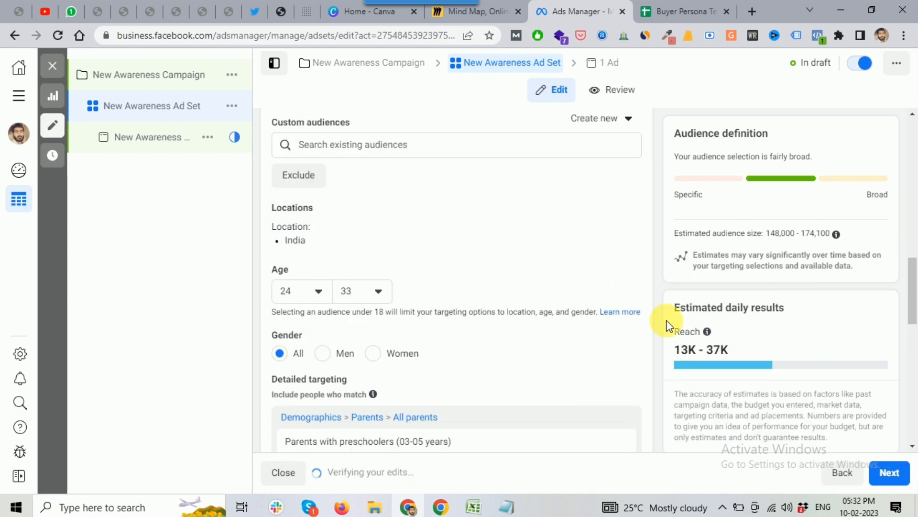
pyautogui.moveTo(772, 236); pyautogui.dragTo(817, 239)
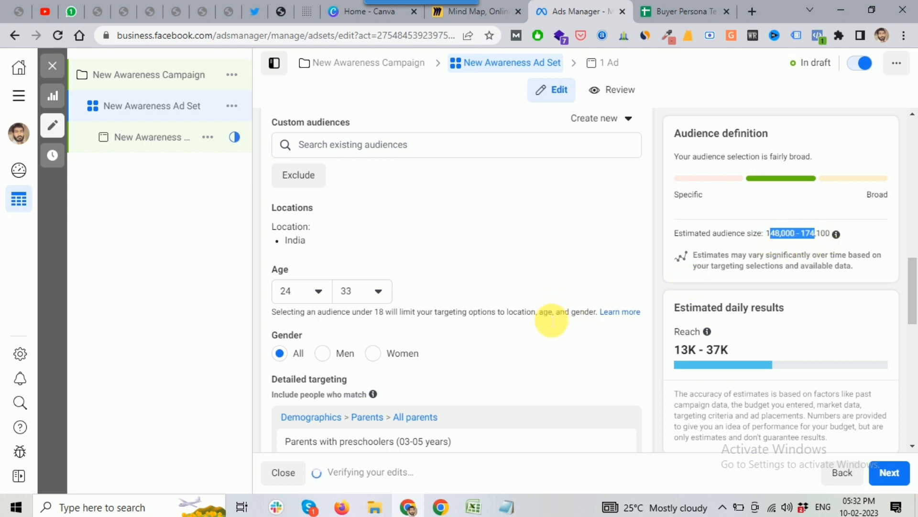
pyautogui.scroll(-4, 551, 319)
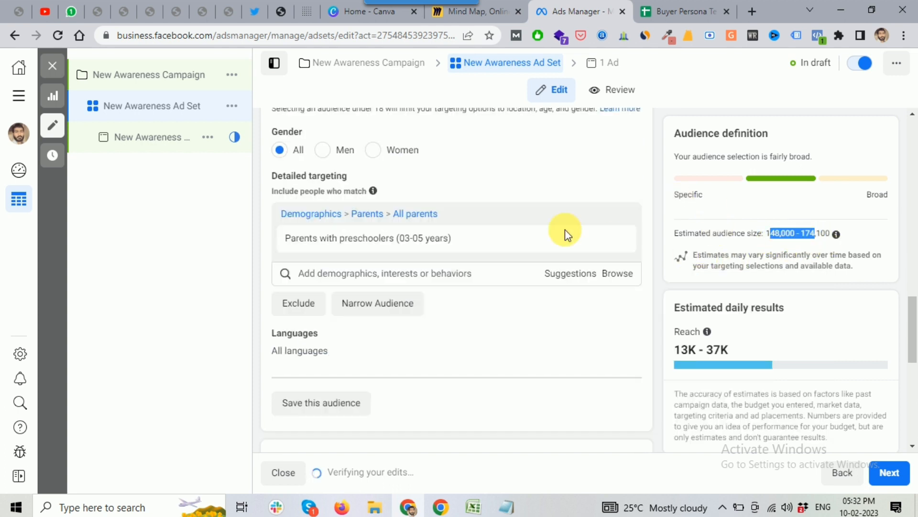
pyautogui.moveTo(611, 243)
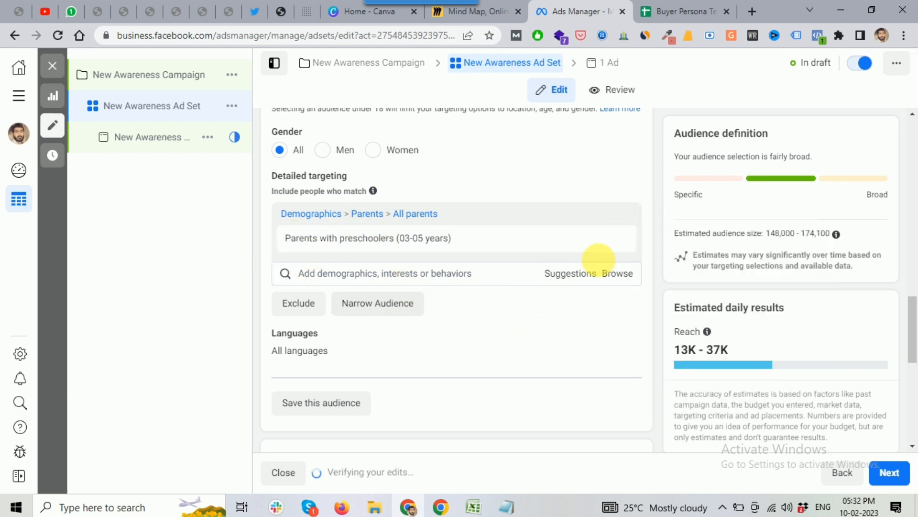
pyautogui.click(580, 277)
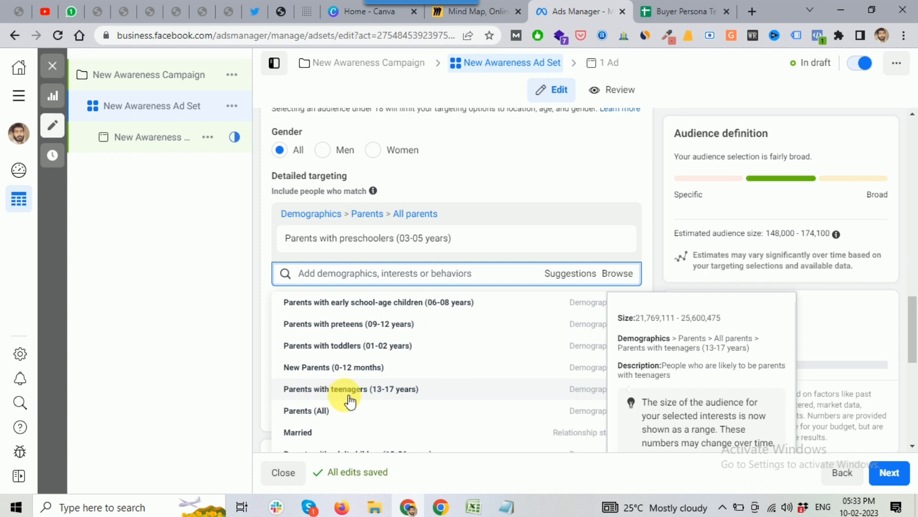
pyautogui.click(665, 240)
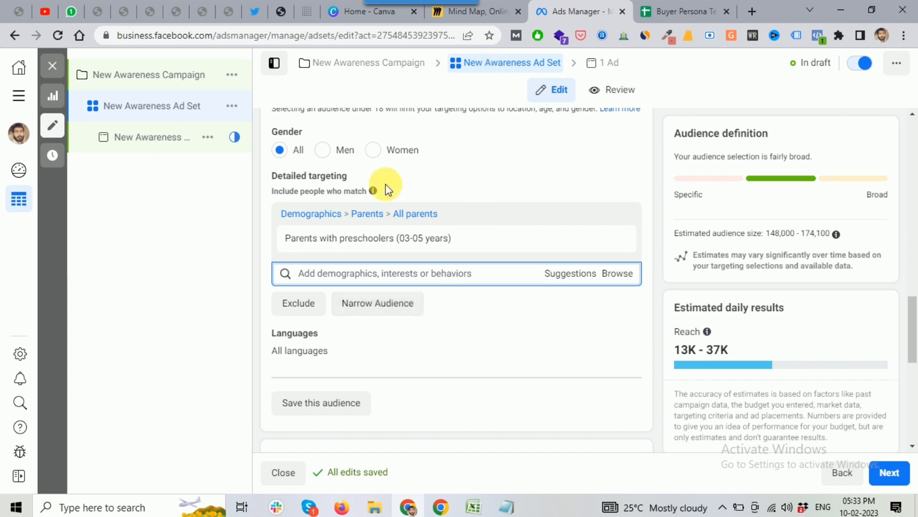
# Check the mind map's interest ideas in Miro and remove "Parents with preschoolers (03-05 years)" from the detailed targeting in Ads Manager.
pyautogui.click(493, 13)
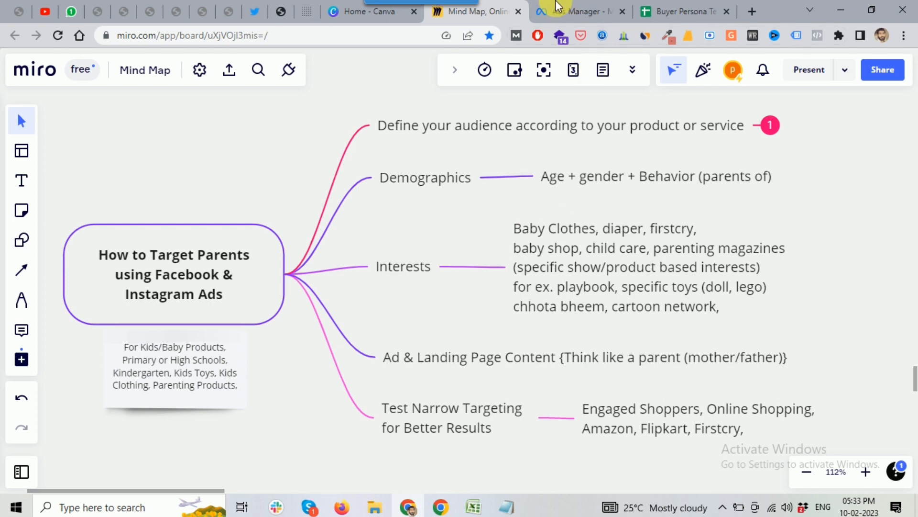
pyautogui.click(559, 10)
pyautogui.moveTo(601, 238)
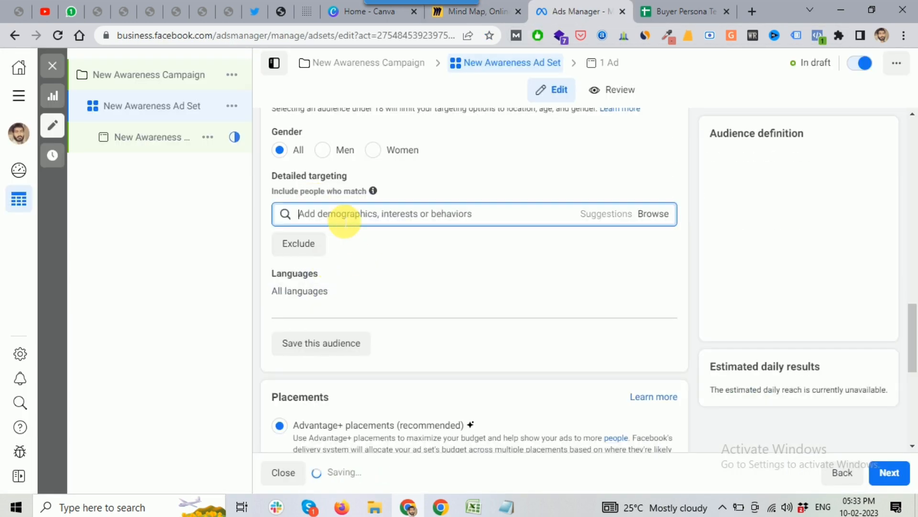
# Search the detailed targeting for "baby cloth", add the interest "baby clothes" and close the result list.
pyautogui.click(345, 217)
pyautogui.write('baby cloth')
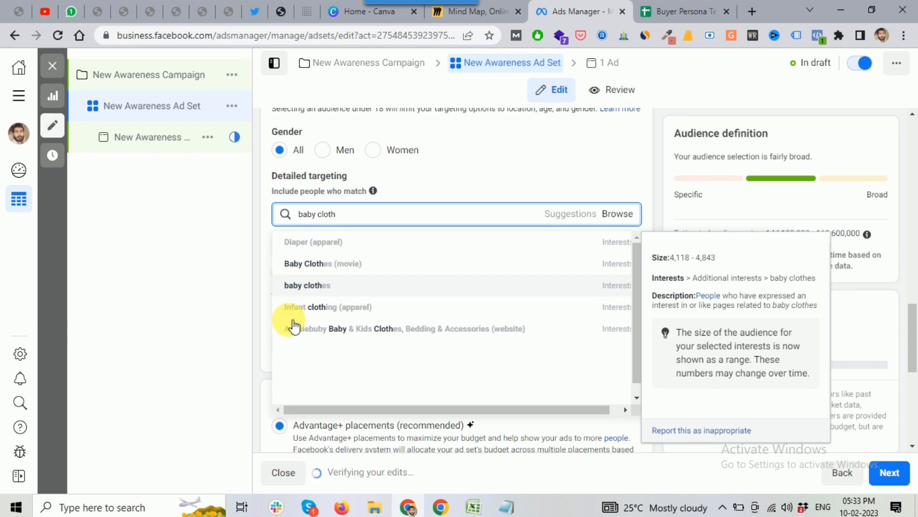
pyautogui.click(308, 290)
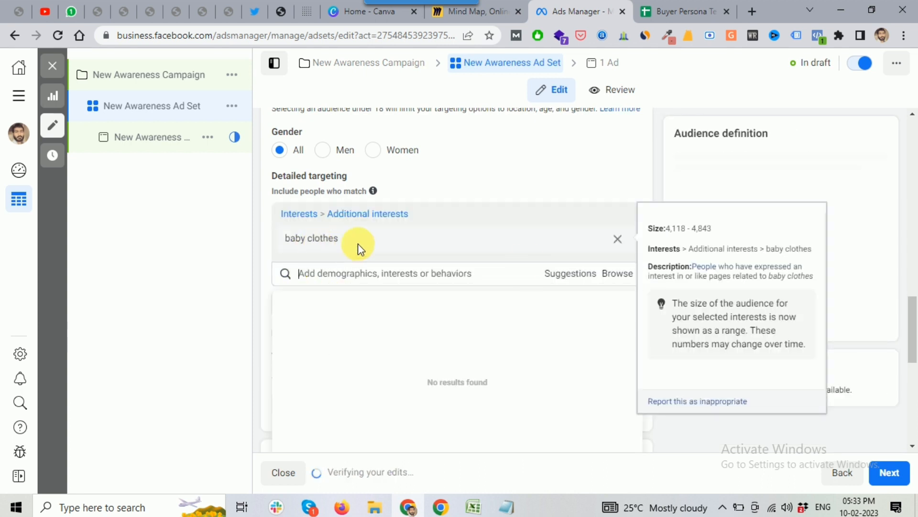
pyautogui.click(658, 186)
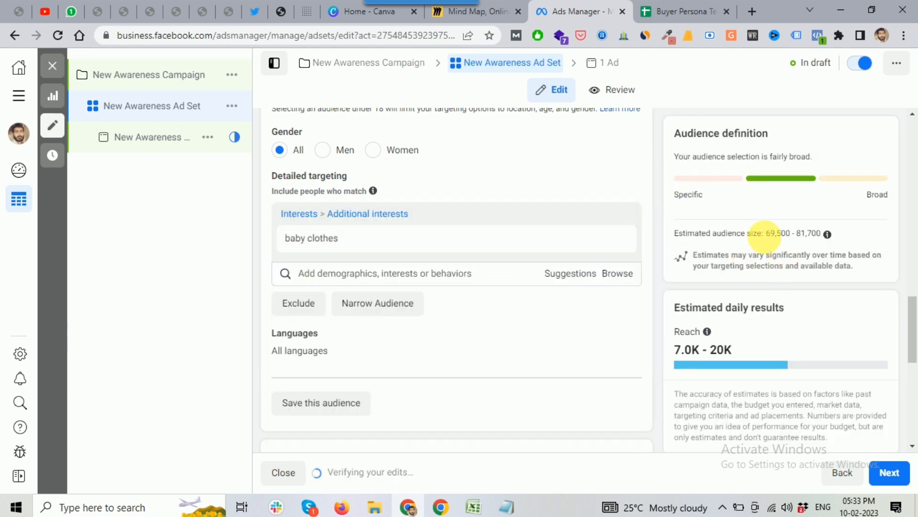
# Examine the estimated audience size for the baby clothes interest.
pyautogui.moveTo(766, 236); pyautogui.dragTo(791, 234)
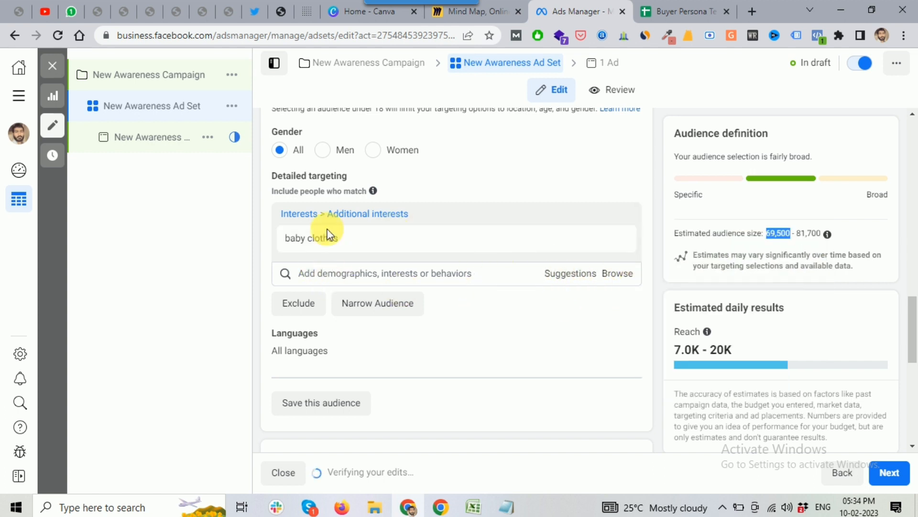
pyautogui.moveTo(343, 252)
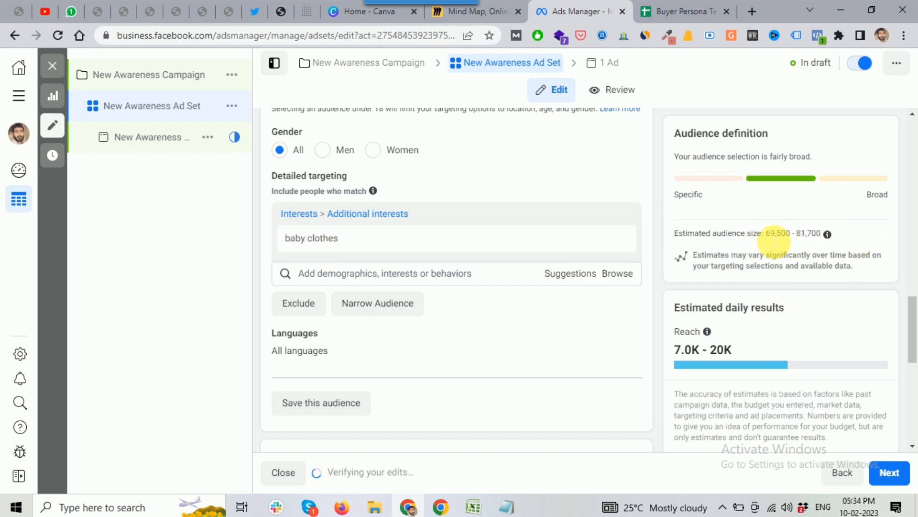
pyautogui.moveTo(772, 239); pyautogui.dragTo(824, 242)
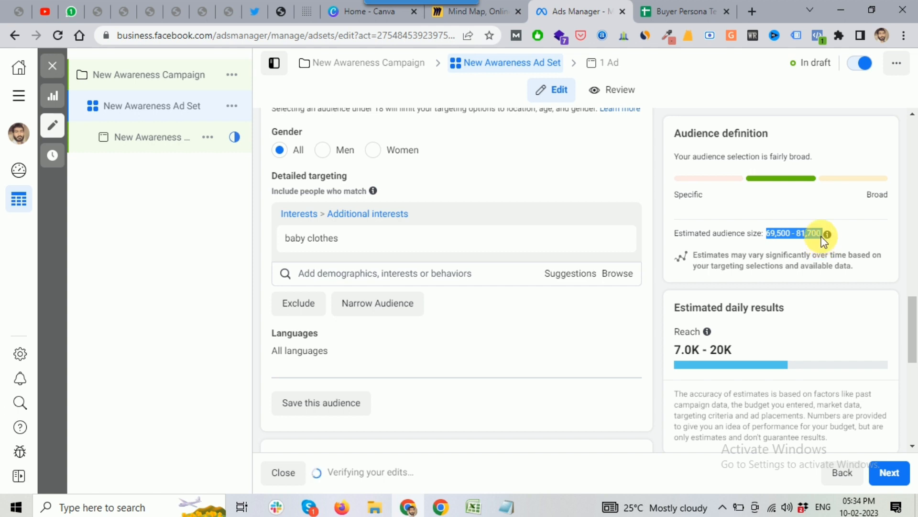
pyautogui.moveTo(824, 242)
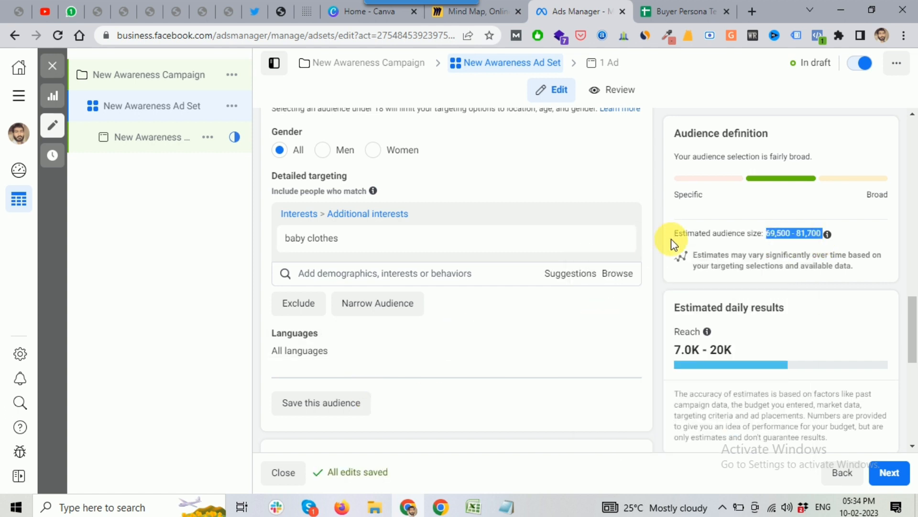
pyautogui.click(673, 246)
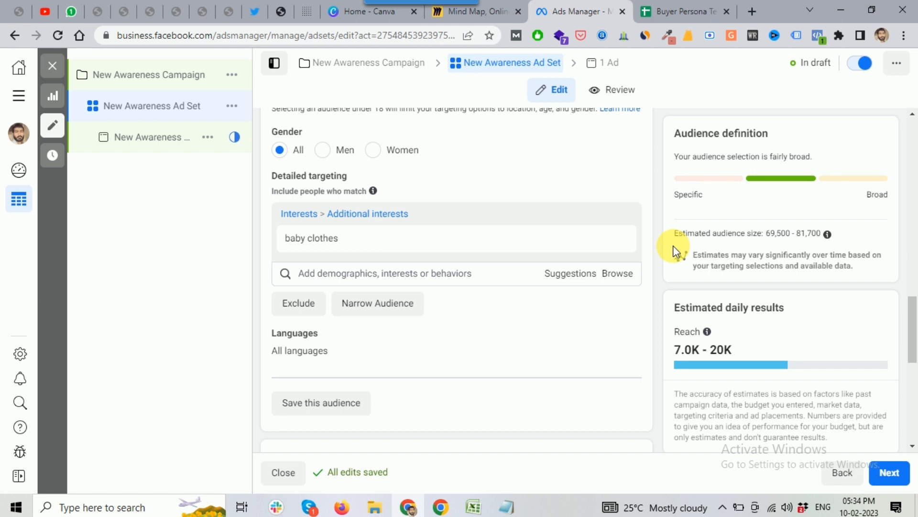
# Add the suggested interest "Children's clothing (apparel)" to the detailed targeting and close the suggestion list.
pyautogui.click(575, 283)
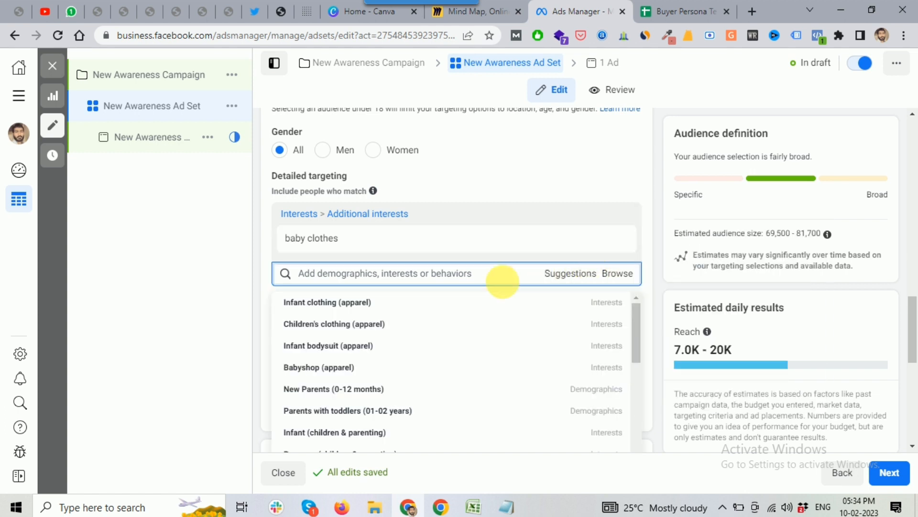
pyautogui.moveTo(398, 323)
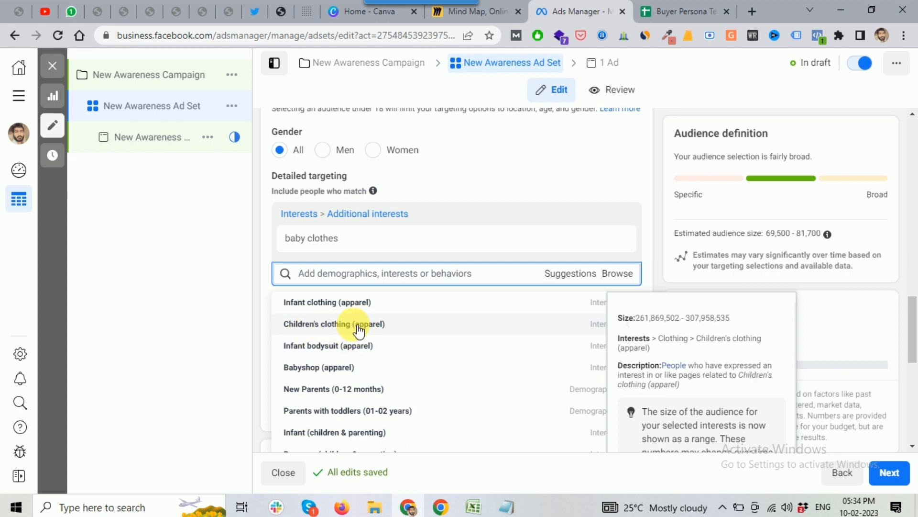
pyautogui.click(306, 324)
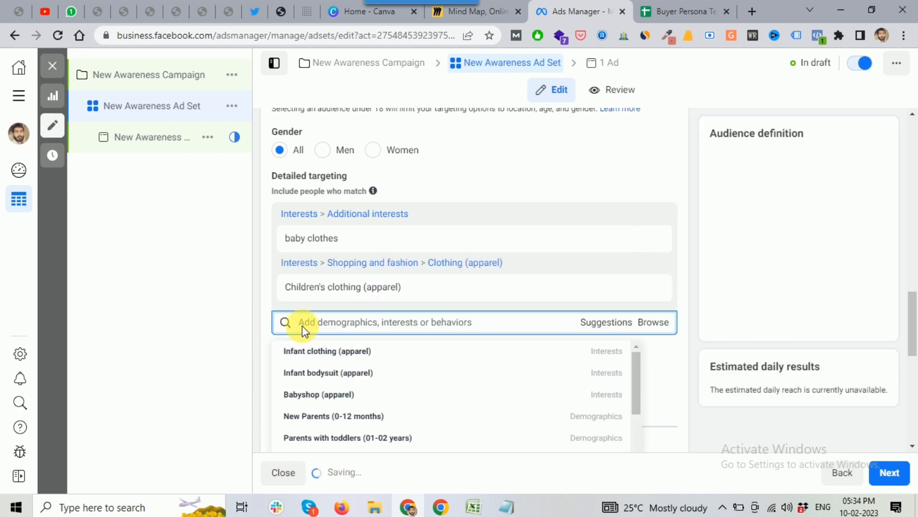
pyautogui.click(565, 321)
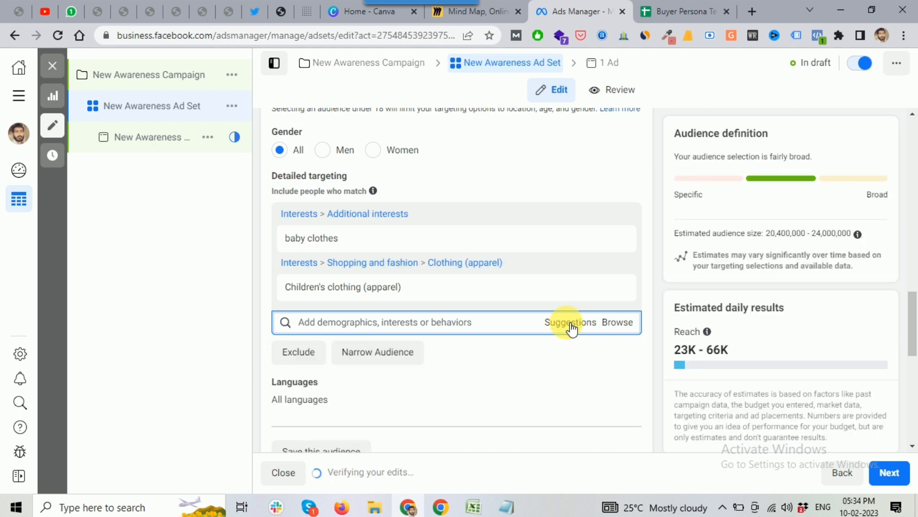
# Check the estimated audience size for the two clothing interests and open the language selection for editing.
pyautogui.moveTo(353, 296)
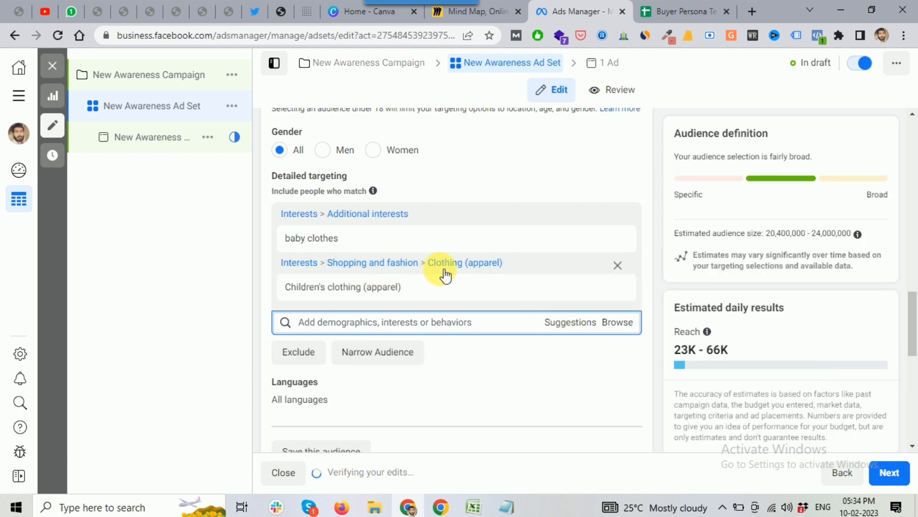
pyautogui.moveTo(326, 293)
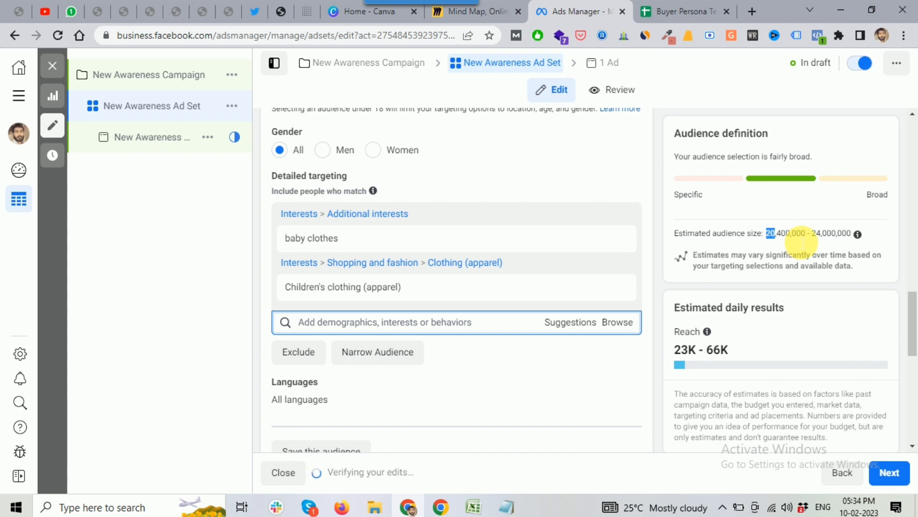
pyautogui.click(631, 383)
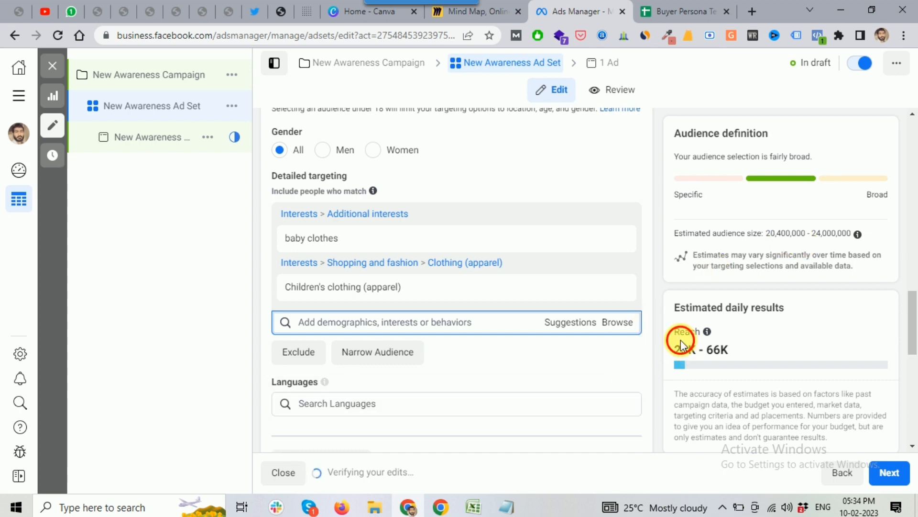
# Narrow the audience to people who must also match the Engaged Shoppers purchase behavior, and check the estimated audience size.
pyautogui.click(498, 12)
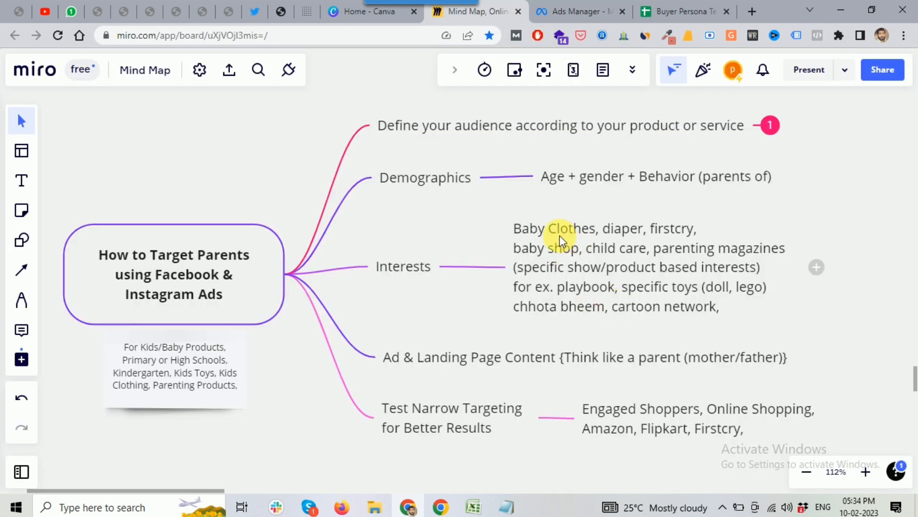
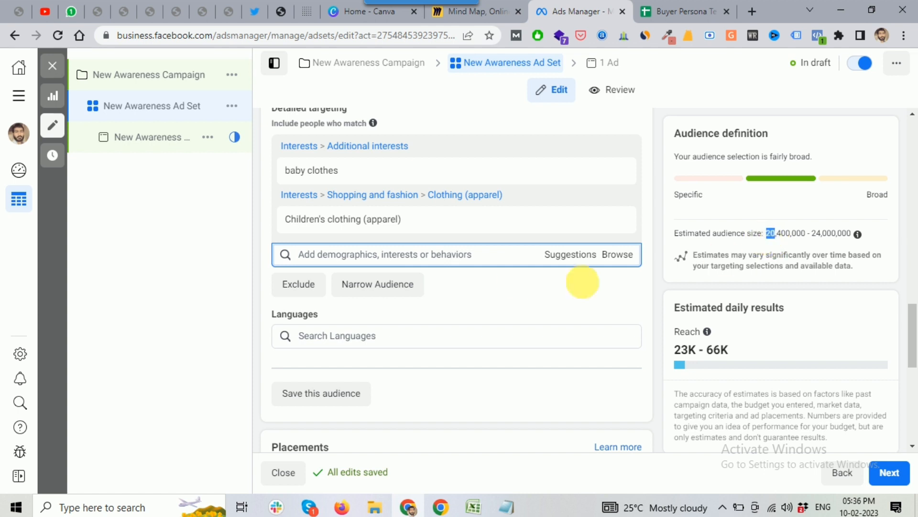
pyautogui.click(494, 282)
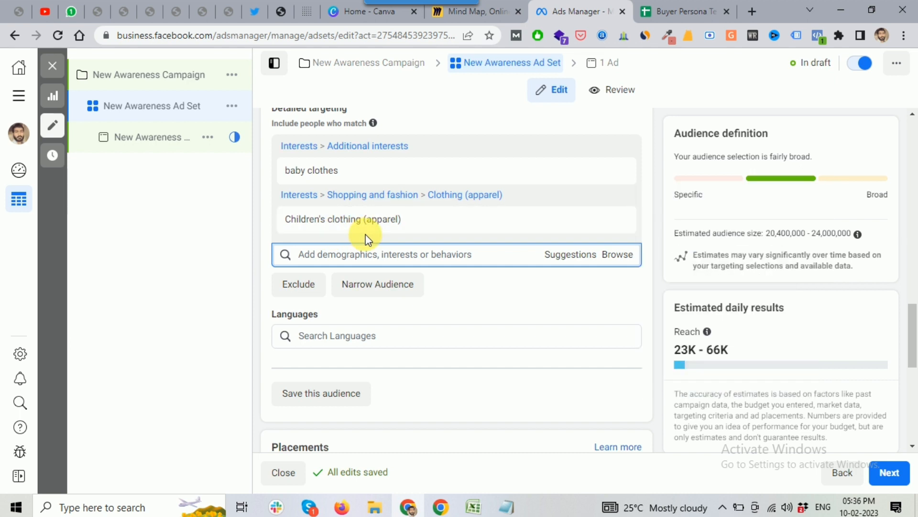
pyautogui.click(391, 289)
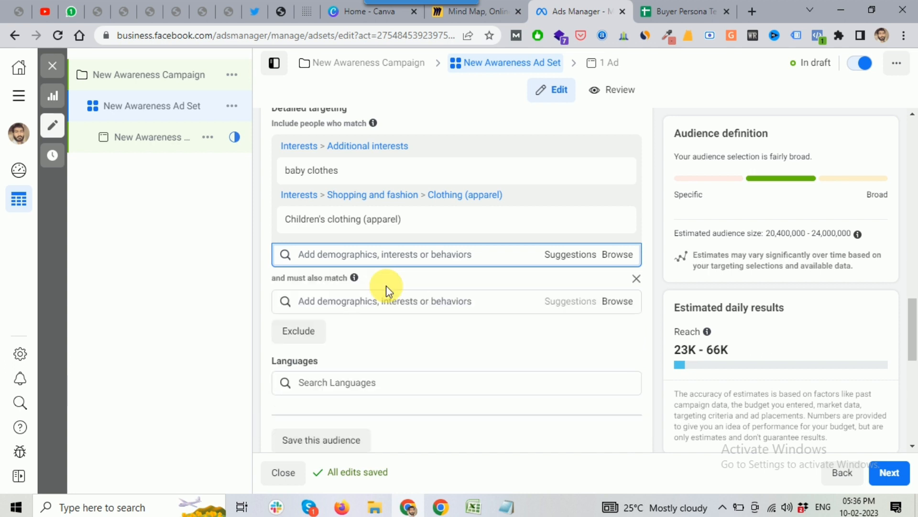
pyautogui.click(458, 300)
pyautogui.write('e')
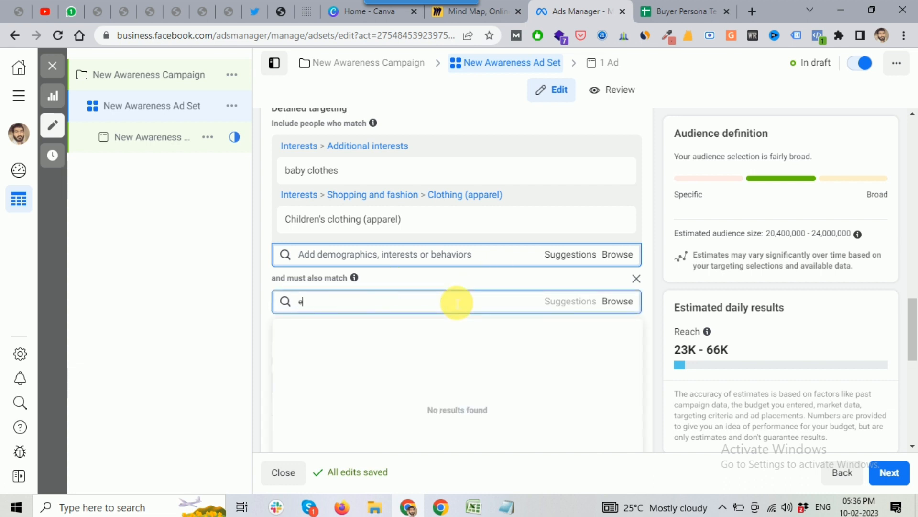
pyautogui.write('ngaged')
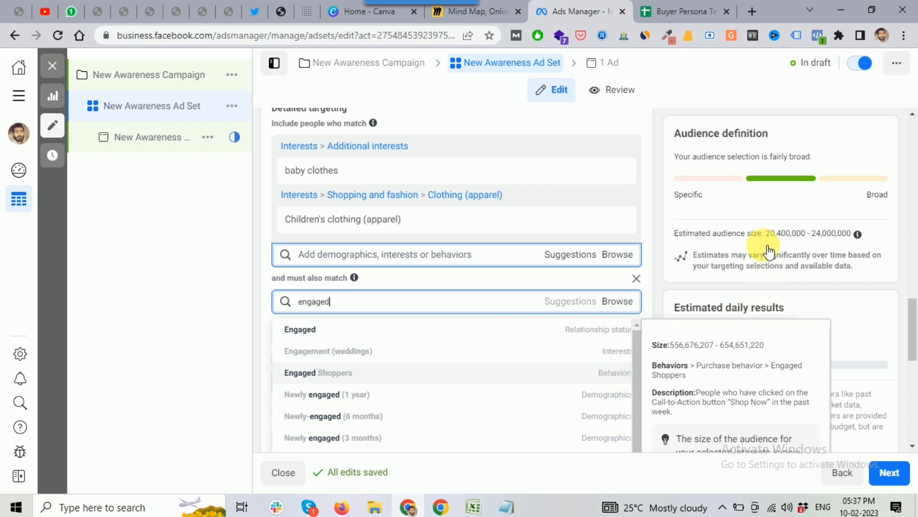
pyautogui.click(538, 376)
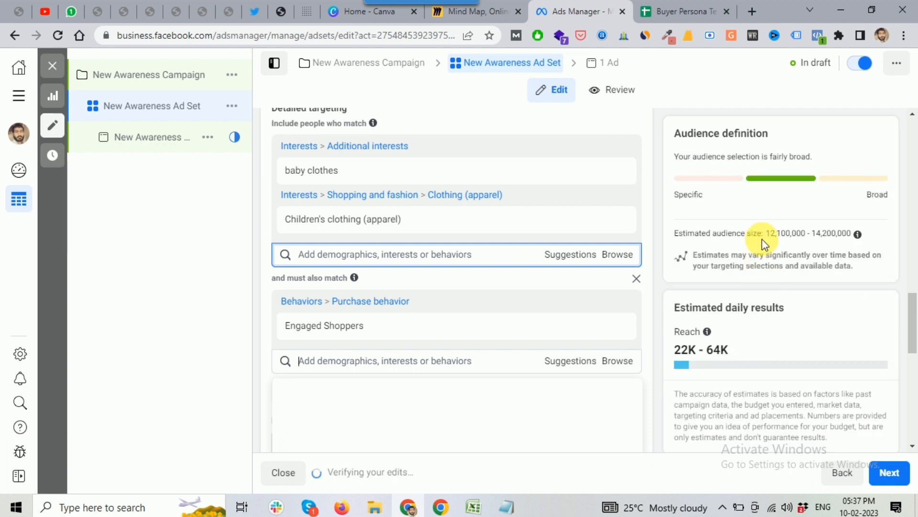
pyautogui.moveTo(776, 235); pyautogui.dragTo(768, 234)
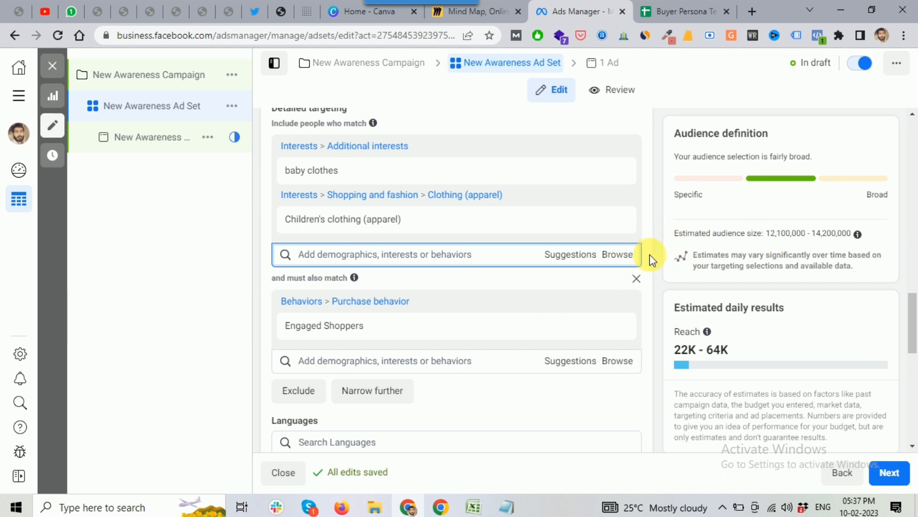
# Examine the maximum and minimum age choices available for the ad set audience.
pyautogui.scroll(1, 651, 260)
pyautogui.scroll(2, 650, 257)
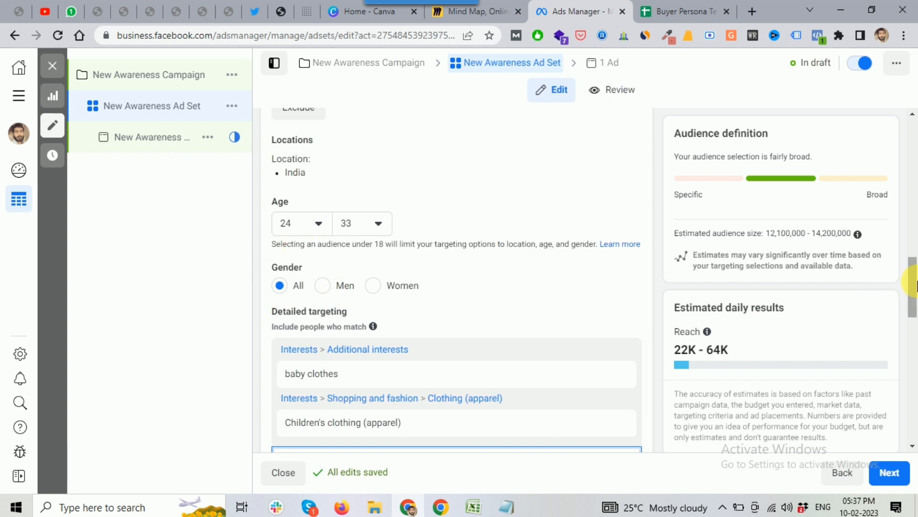
pyautogui.scroll(-2, 904, 282)
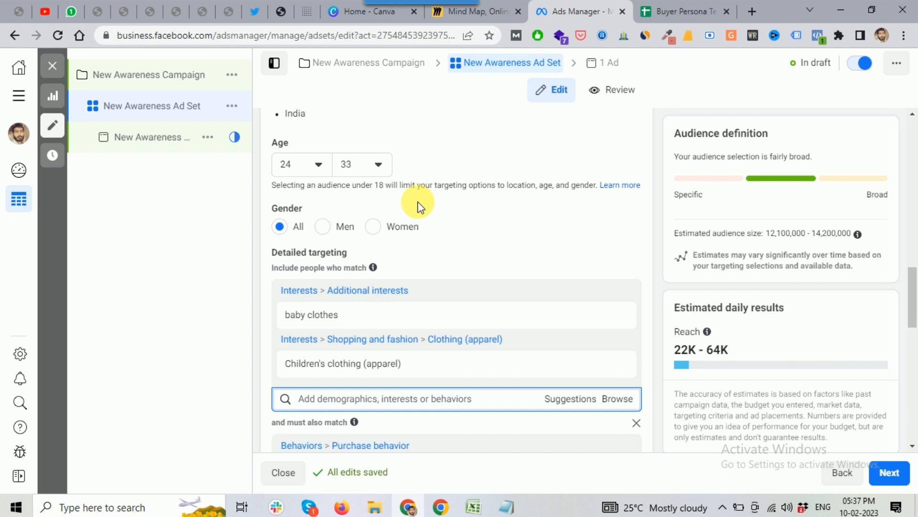
pyautogui.click(377, 165)
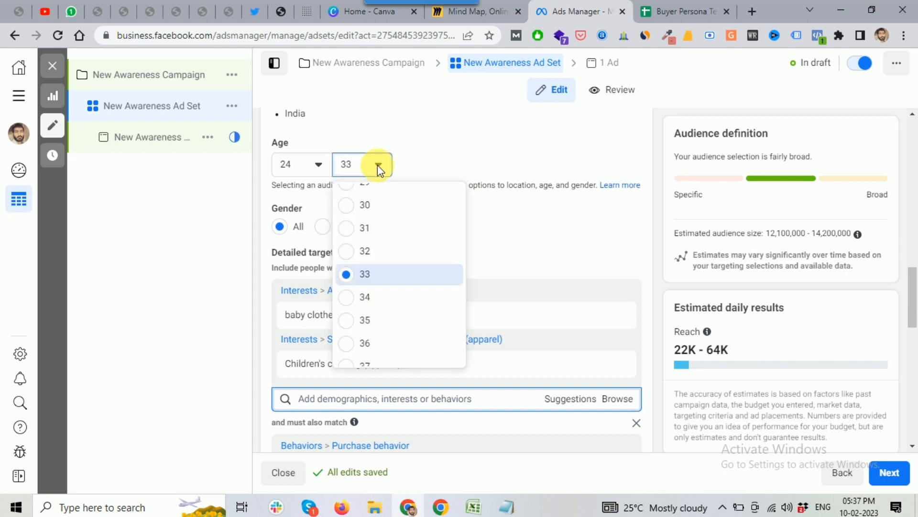
pyautogui.click(509, 165)
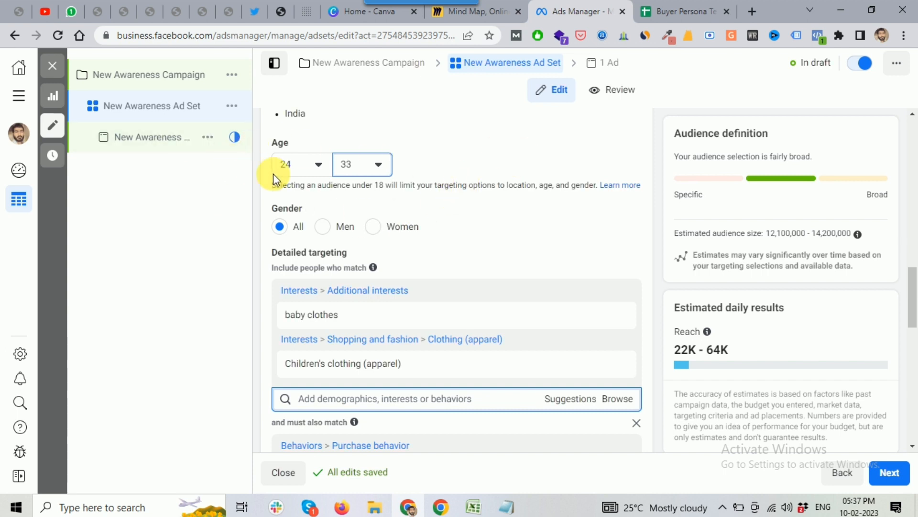
pyautogui.click(314, 163)
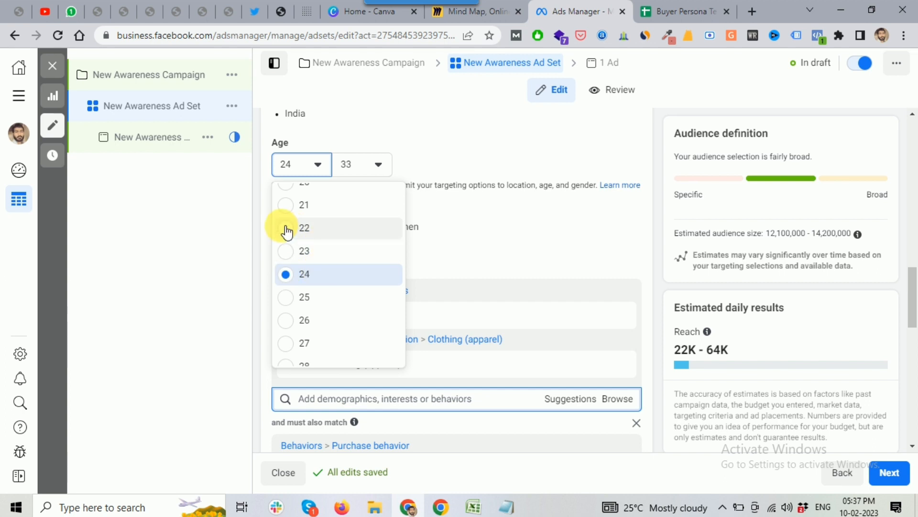
pyautogui.click(657, 197)
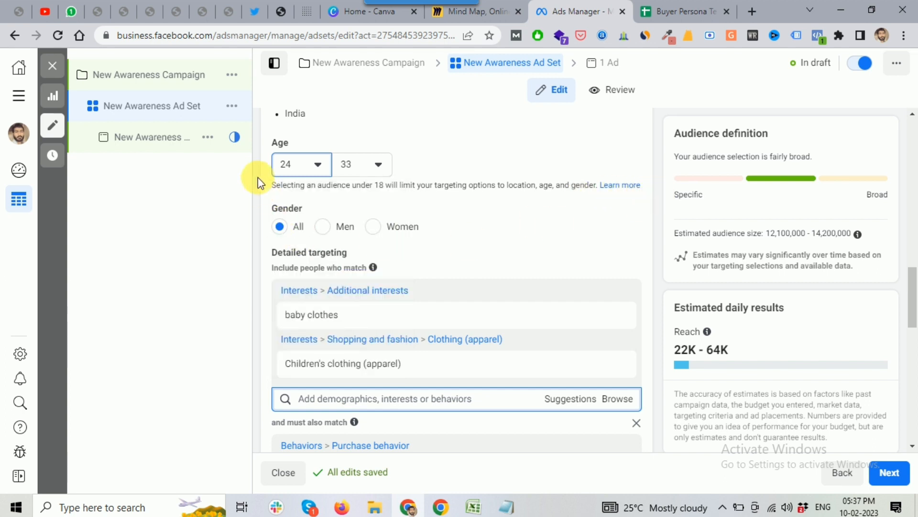
pyautogui.click(306, 162)
pyautogui.scroll(3, 297, 263)
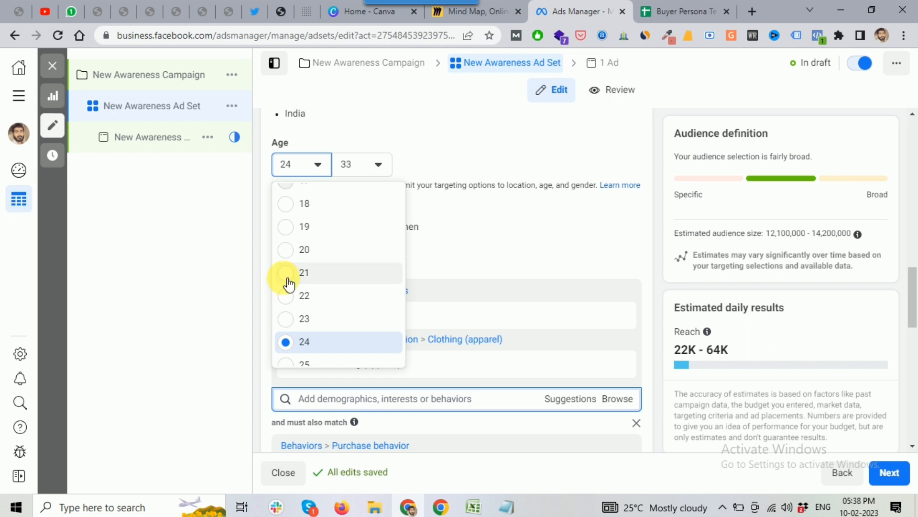
pyautogui.scroll(2, 292, 266)
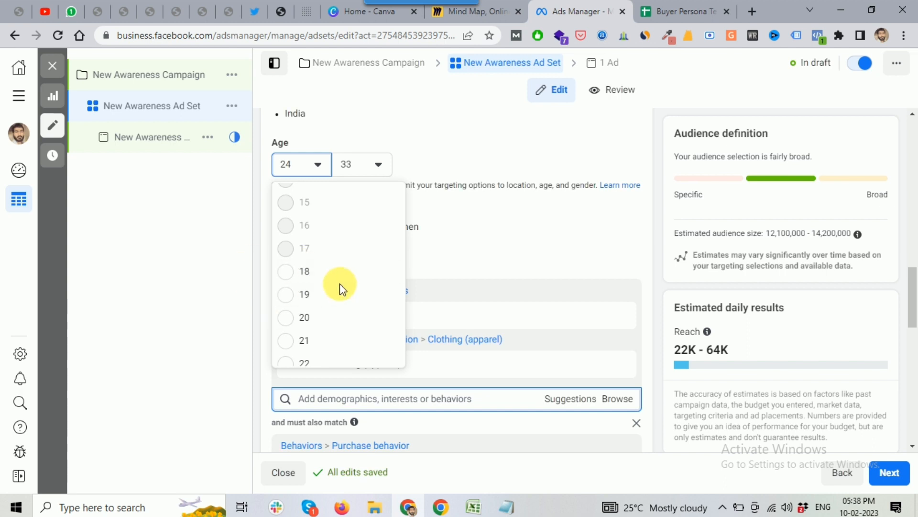
pyautogui.click(663, 217)
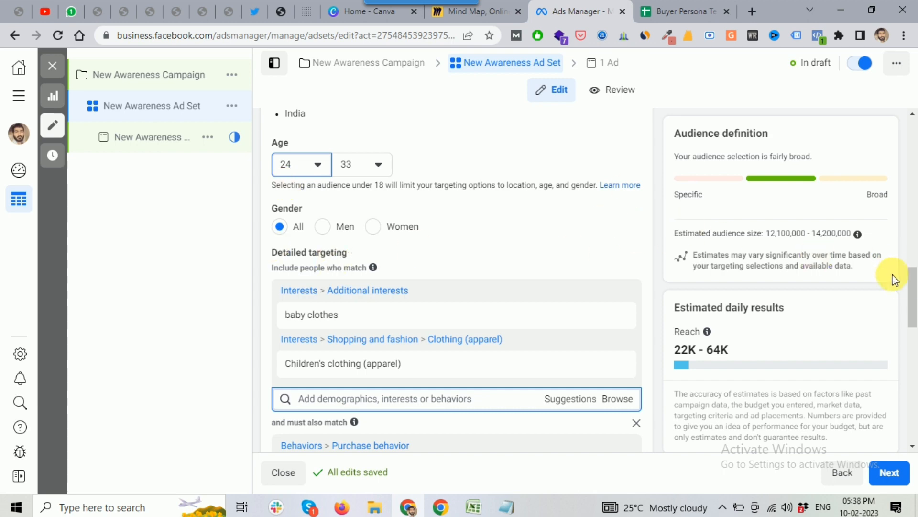
# Review the narrow targeting ideas in the Miro mind map and return to the ad set in Ads Manager.
pyautogui.moveTo(909, 287); pyautogui.dragTo(913, 316)
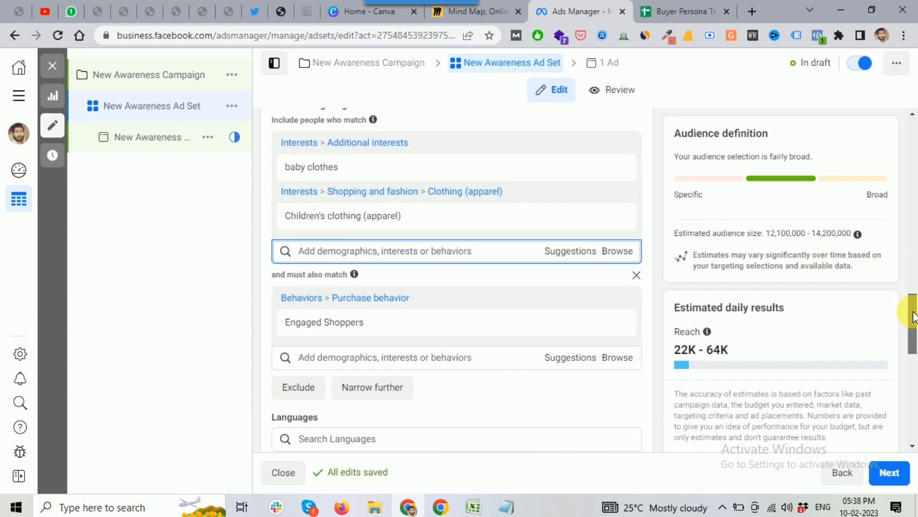
pyautogui.click(469, 13)
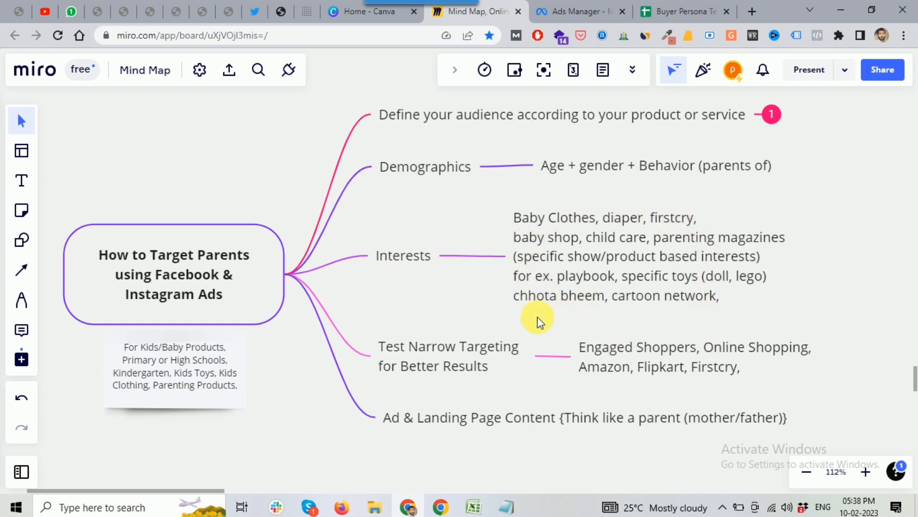
pyautogui.click(574, 11)
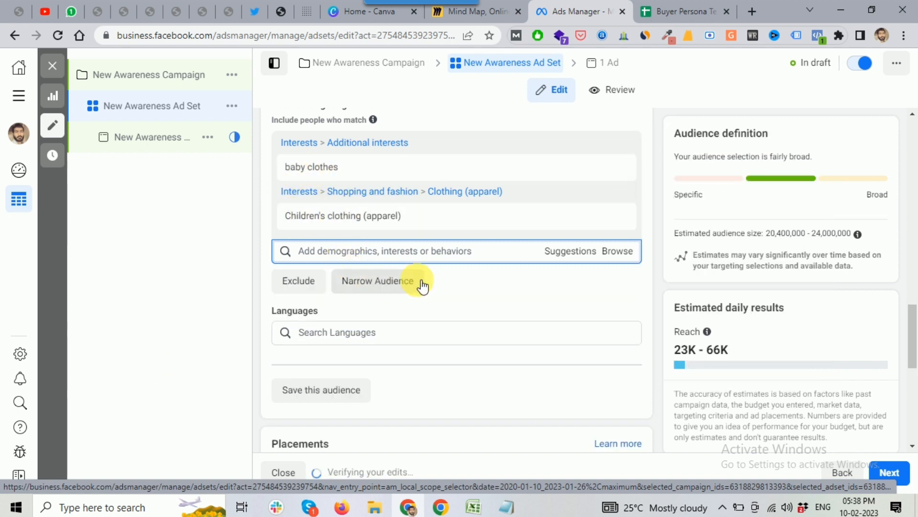
# Search the narrowing criteria for "firstcry", require the interest FirstCry.com (children & parenting), and check the estimated audience size.
pyautogui.click(389, 283)
pyautogui.click(330, 304)
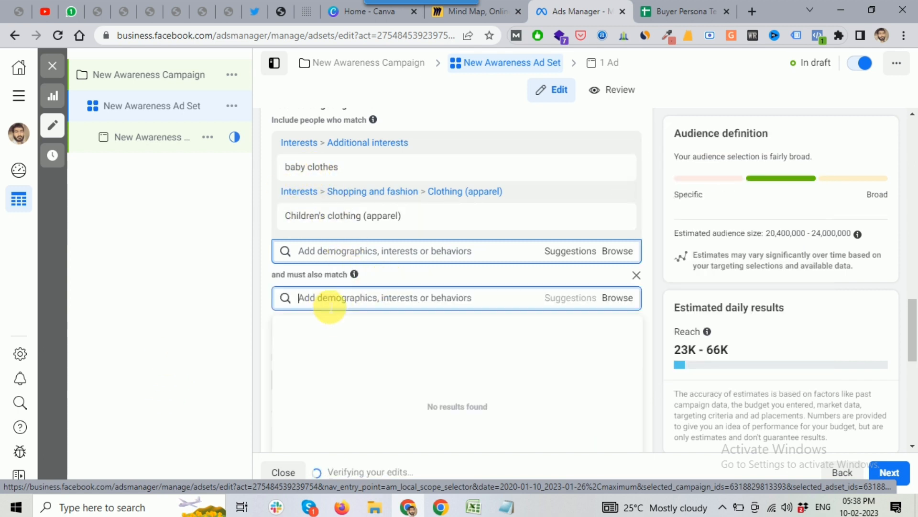
pyautogui.write('first')
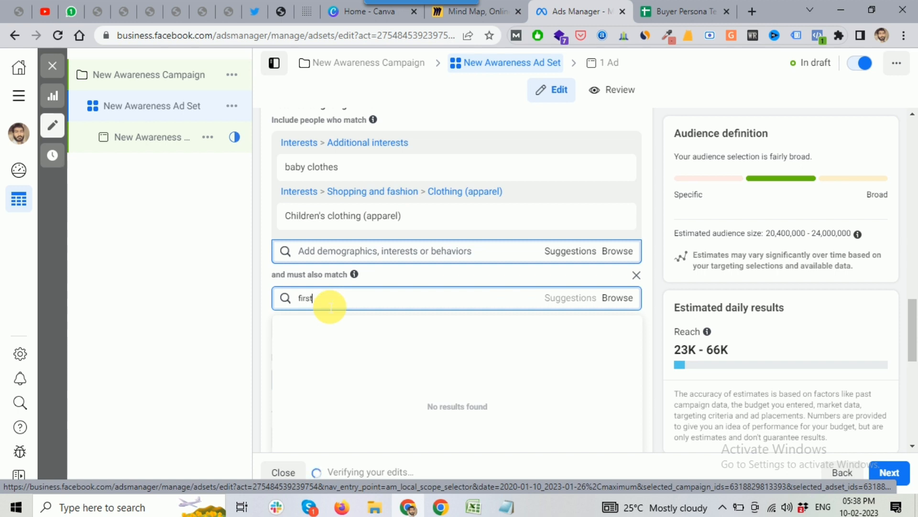
pyautogui.write('cry')
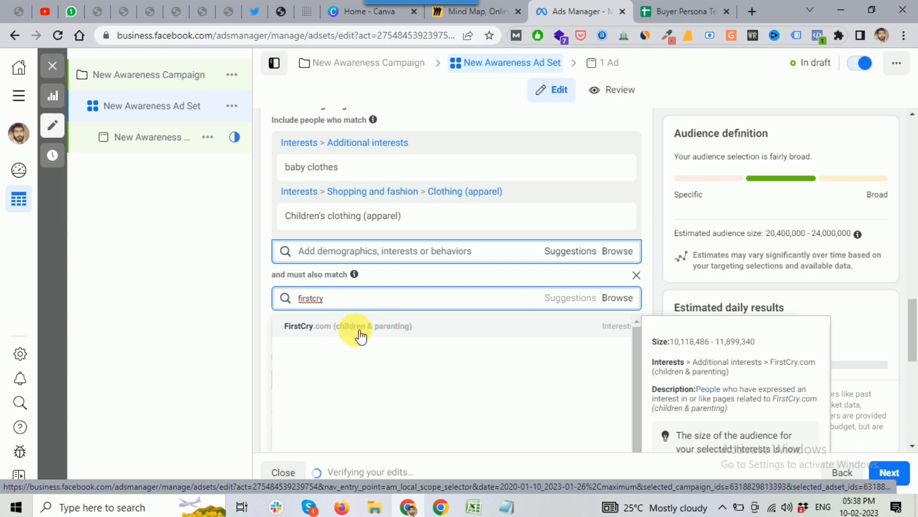
pyautogui.click(360, 335)
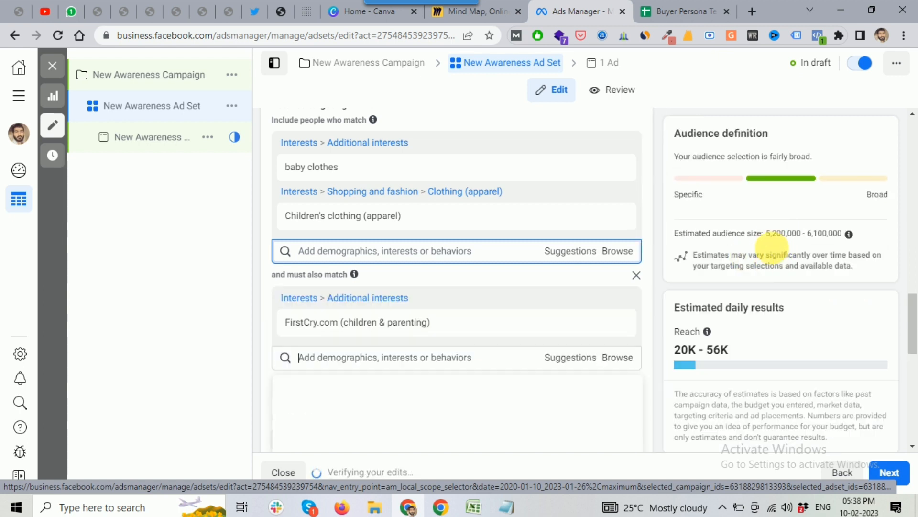
pyautogui.moveTo(782, 239); pyautogui.dragTo(765, 235)
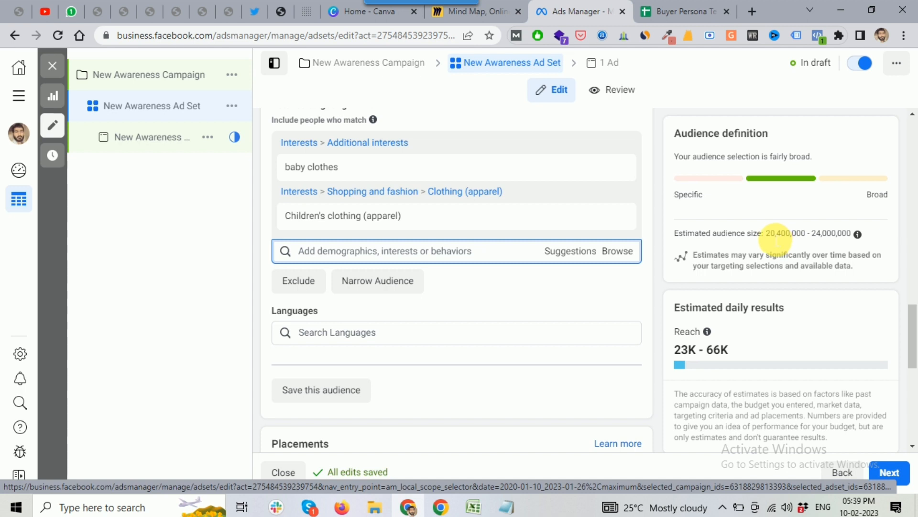
# Compare the audience size without narrowing to the size with FirstCry.com (children & parenting) added again as a must-also-match interest.
pyautogui.moveTo(767, 234); pyautogui.dragTo(787, 242)
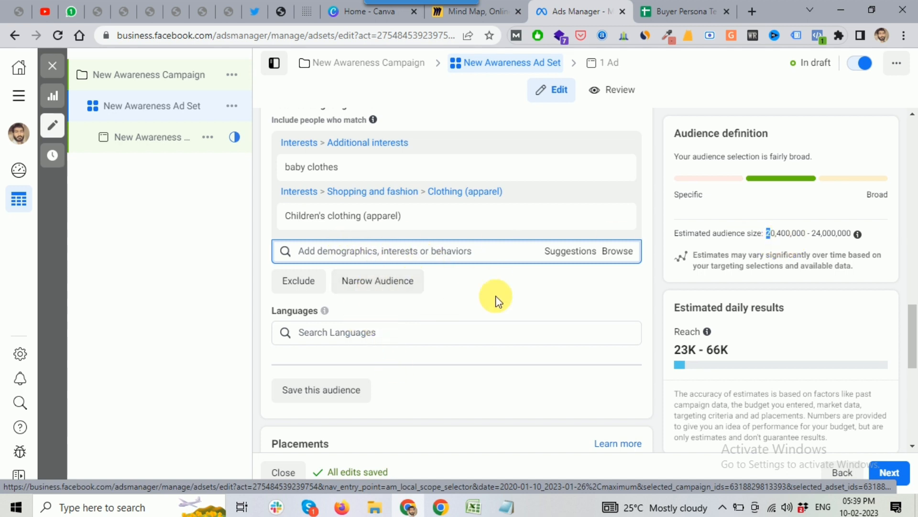
pyautogui.click(378, 281)
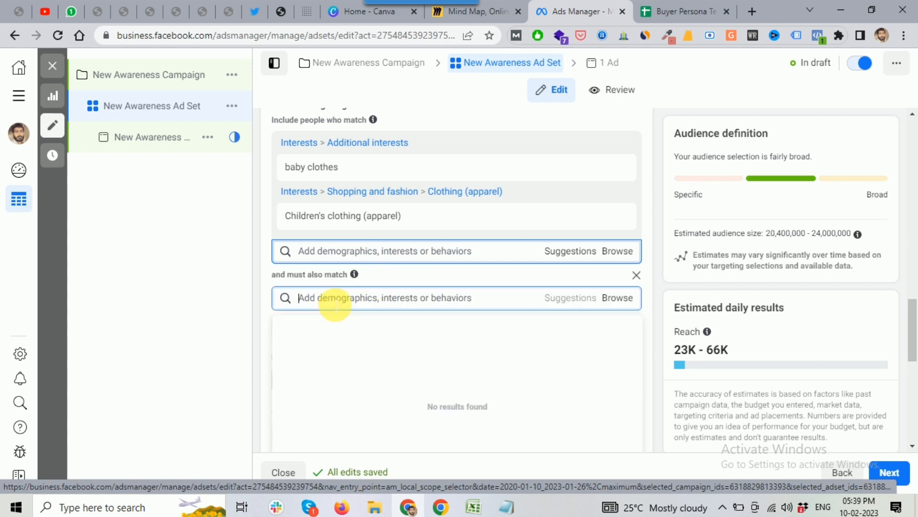
pyautogui.write('firs')
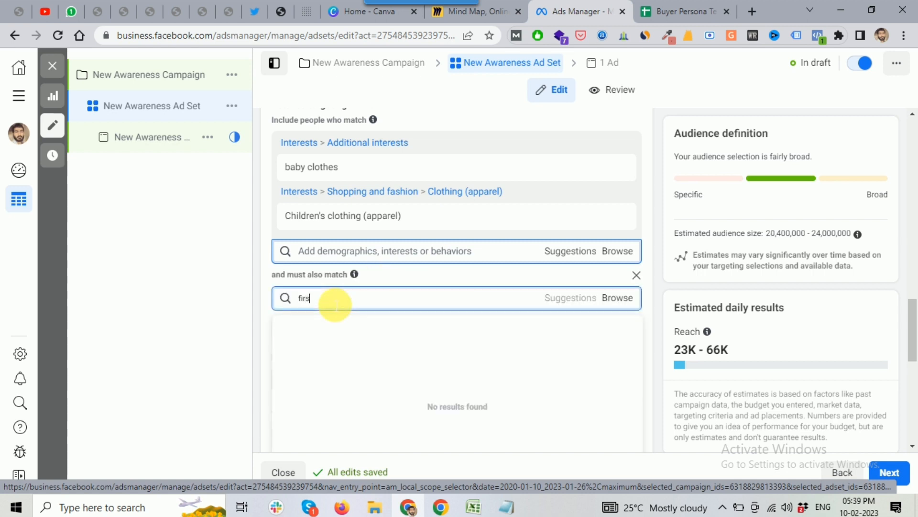
pyautogui.write('tcry')
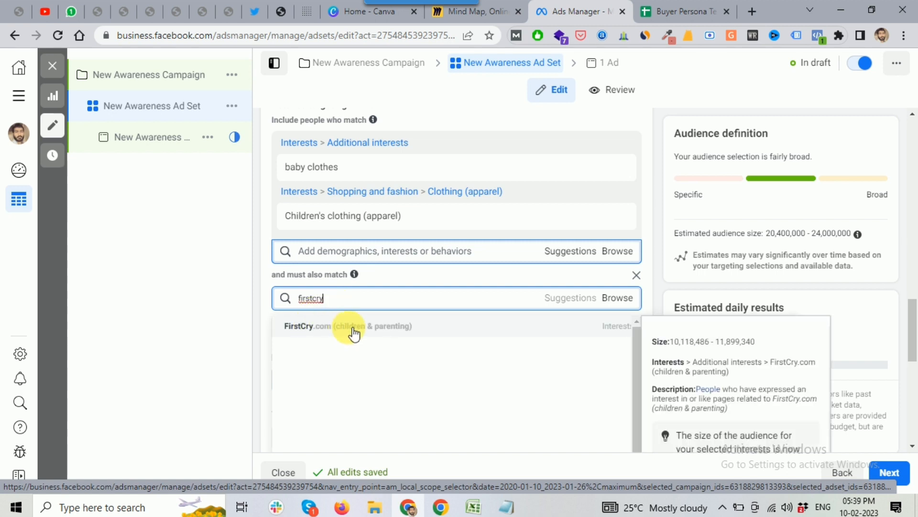
pyautogui.click(354, 330)
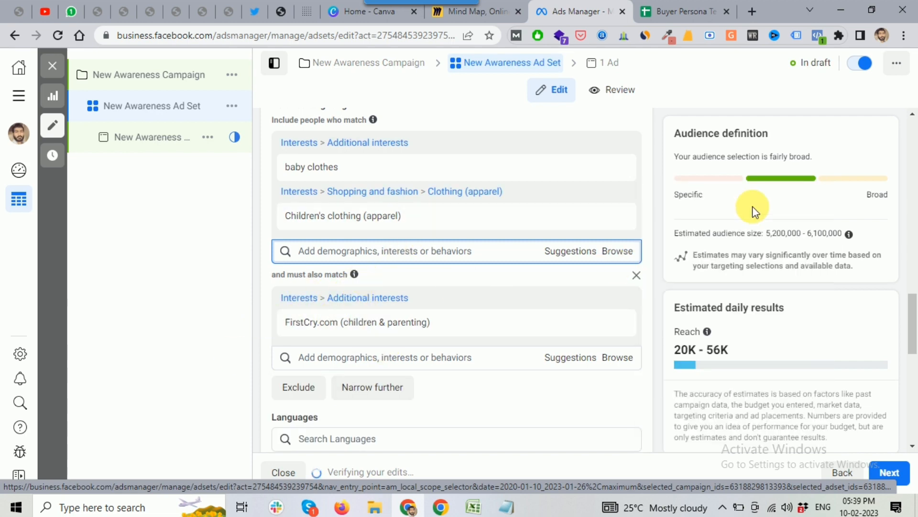
pyautogui.moveTo(776, 233); pyautogui.dragTo(766, 235)
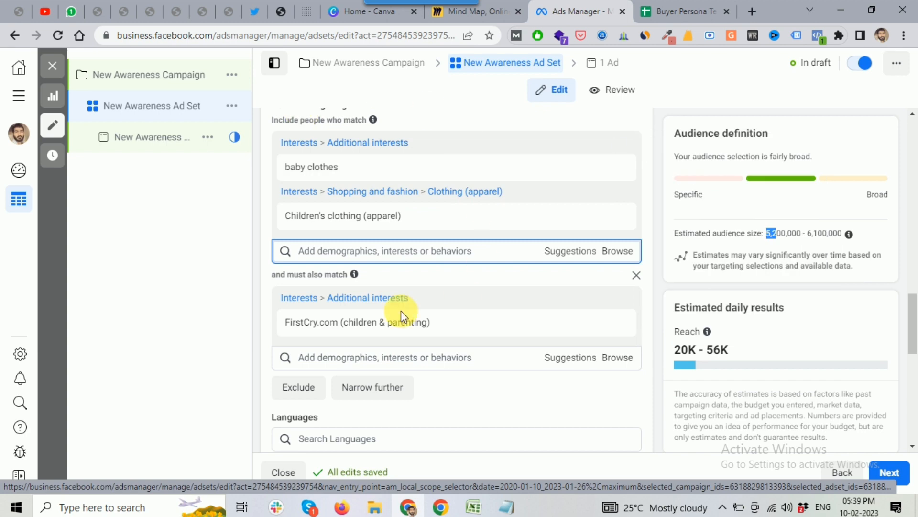
# Check the interest ideas in the Miro mind map and return to the ad set's detailed targeting in Ads Manager.
pyautogui.scroll(1, 471, 260)
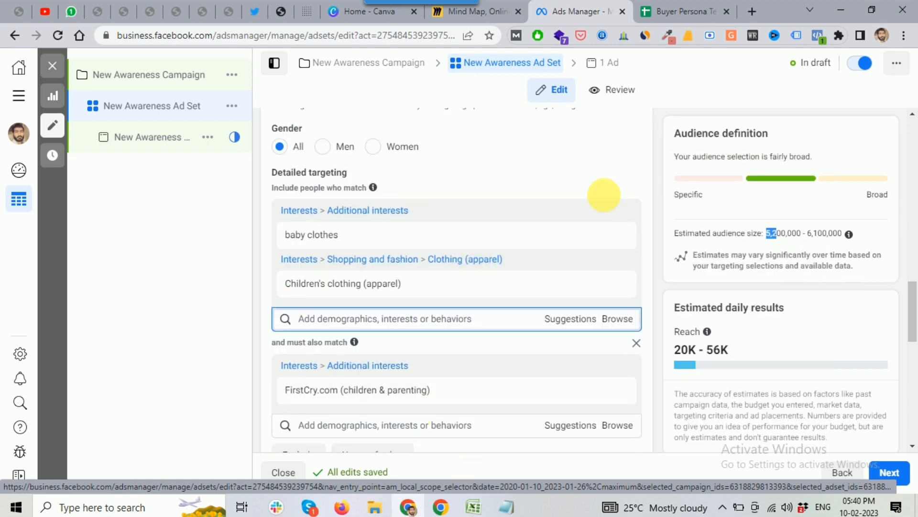
pyautogui.click(483, 12)
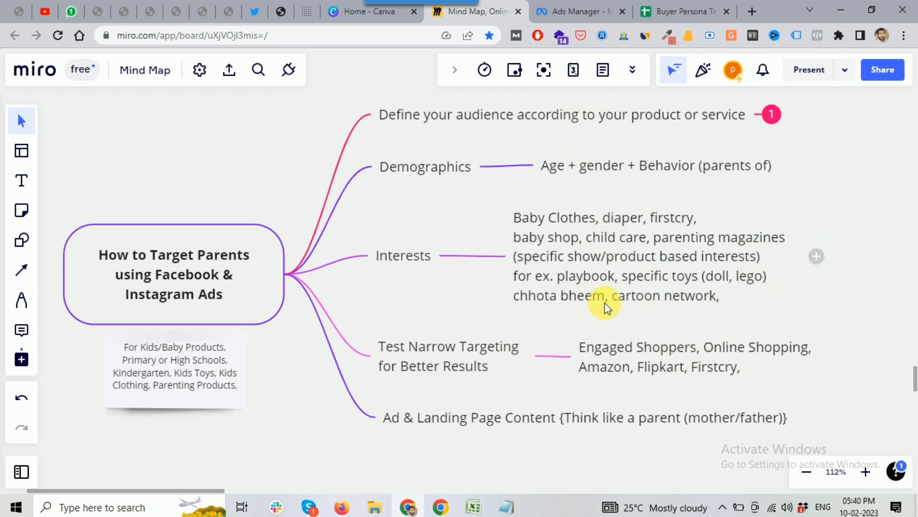
pyautogui.click(578, 12)
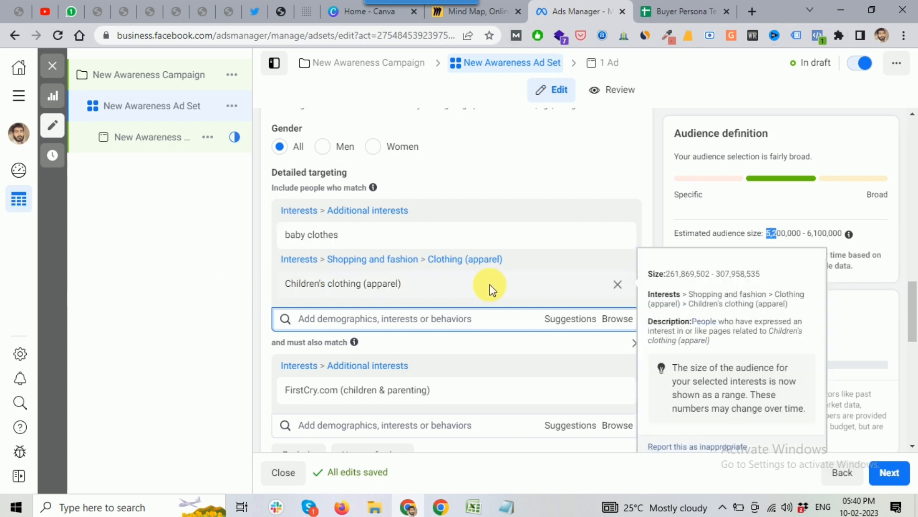
pyautogui.moveTo(624, 238)
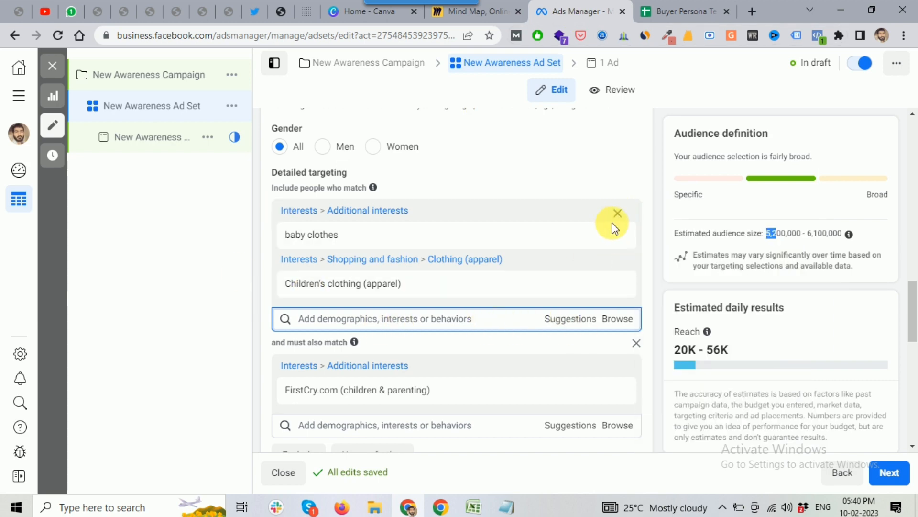
# Replace the included clothing interests with Parenting (children & parenting), found by searching "parenting", and check the estimated audience size.
pyautogui.click(618, 214)
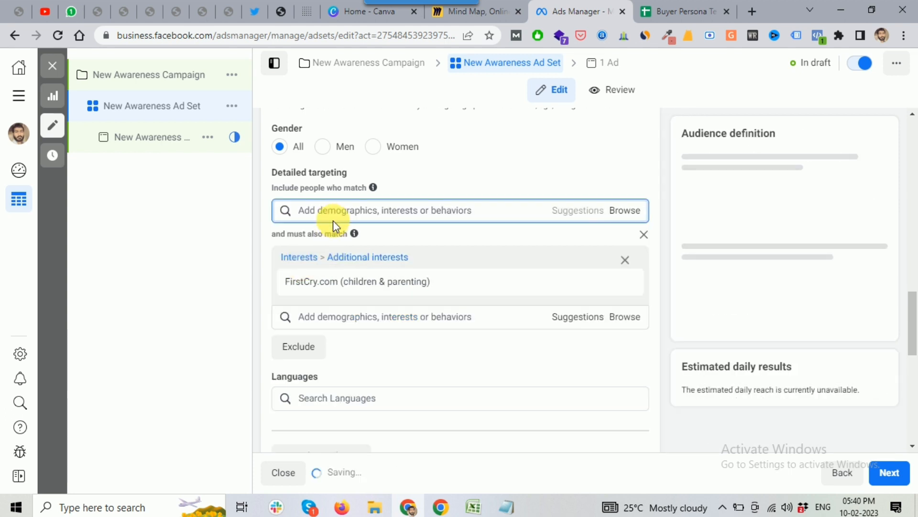
pyautogui.click(339, 214)
pyautogui.write('parenting')
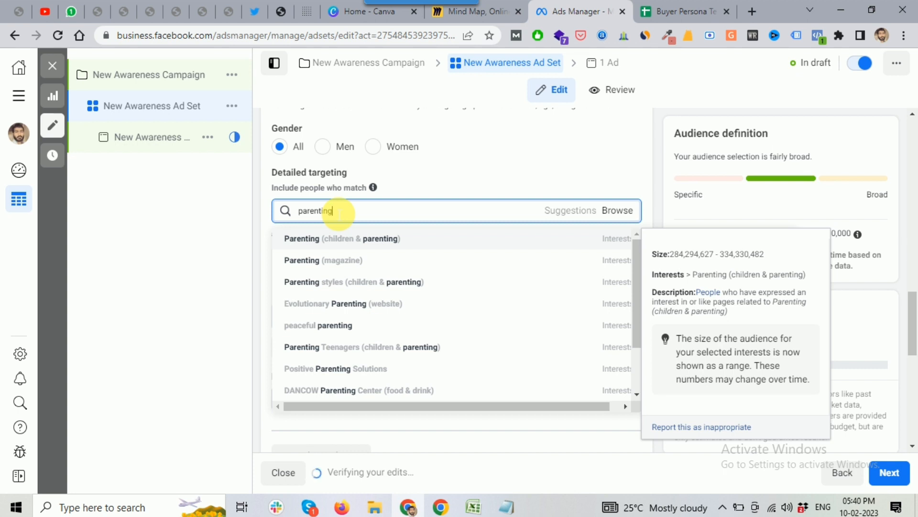
pyautogui.click(373, 246)
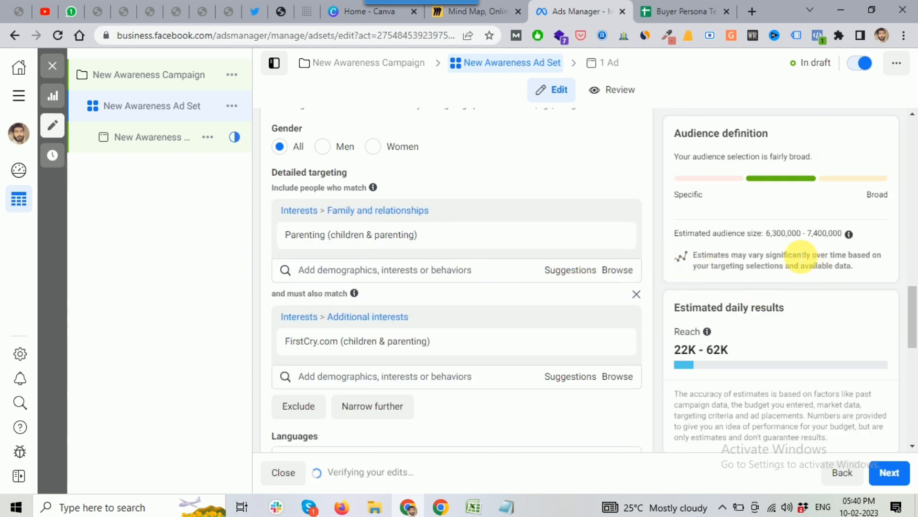
pyautogui.moveTo(771, 241); pyautogui.dragTo(775, 242)
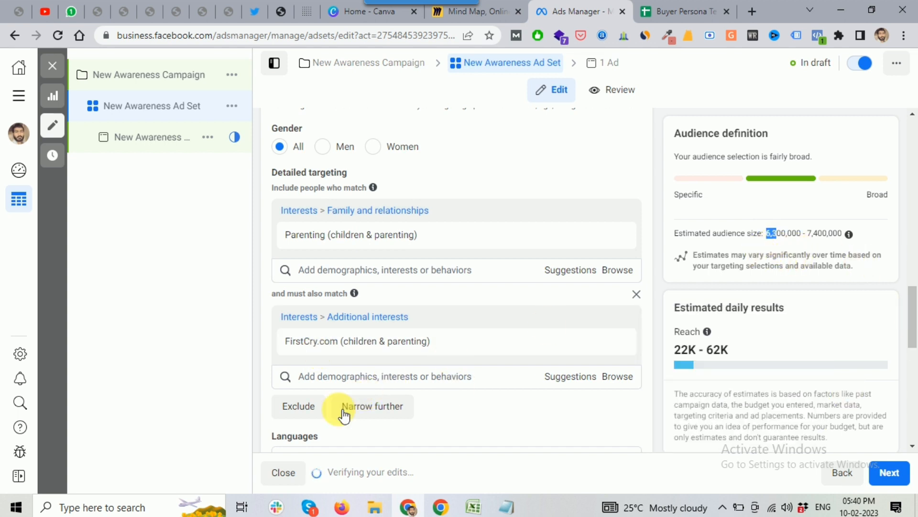
# Narrow the audience further by searching "engaged shop" and requiring the purchase behavior Engaged Shoppers as a second must-also-match condition.
pyautogui.click(384, 415)
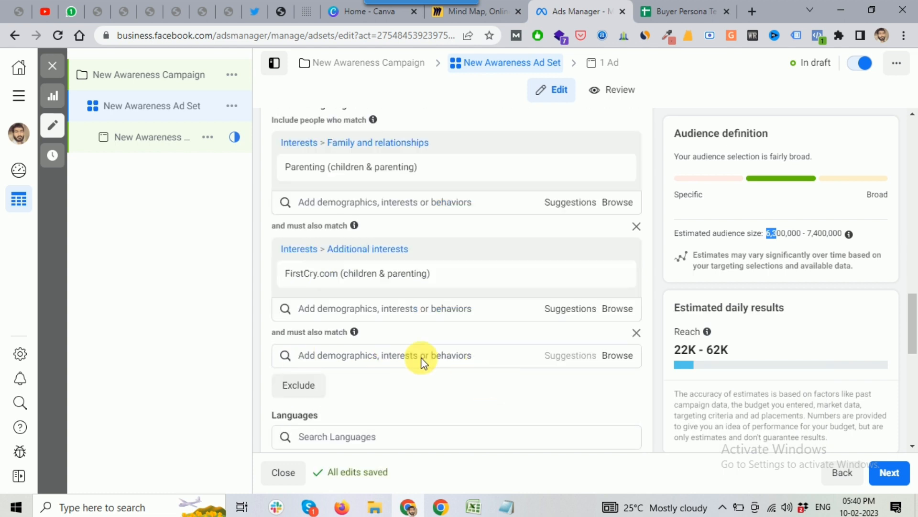
pyautogui.click(356, 359)
pyautogui.write('en')
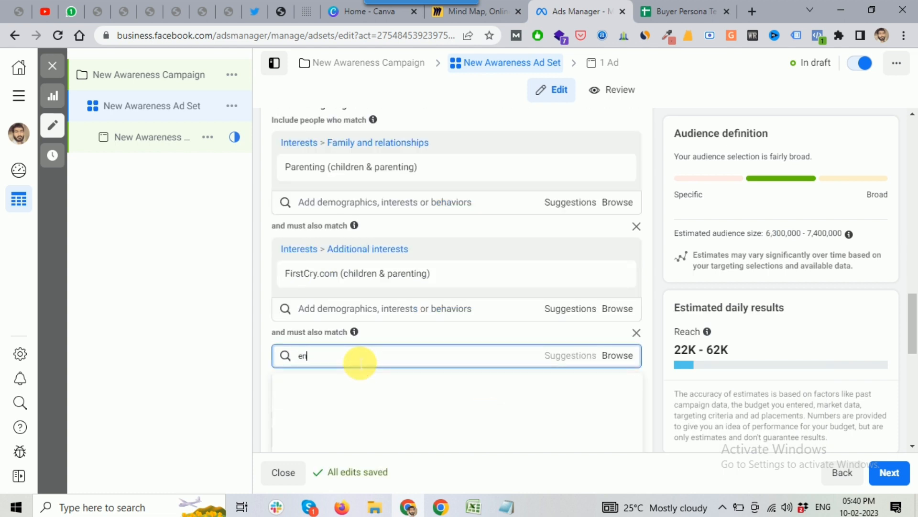
pyautogui.write('gaged shop')
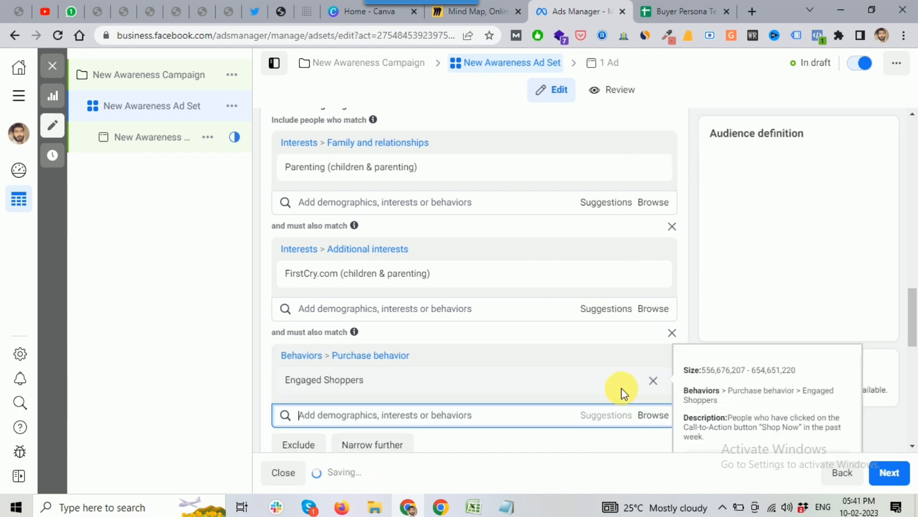
pyautogui.click(622, 389)
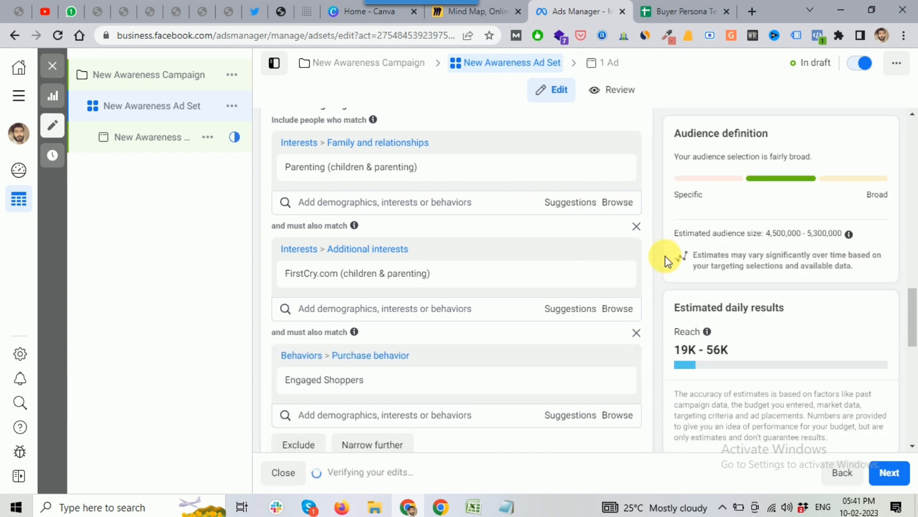
# Review the three targeting layers against the estimated audience size and switch to the Miro mind map.
pyautogui.scroll(-1, 658, 277)
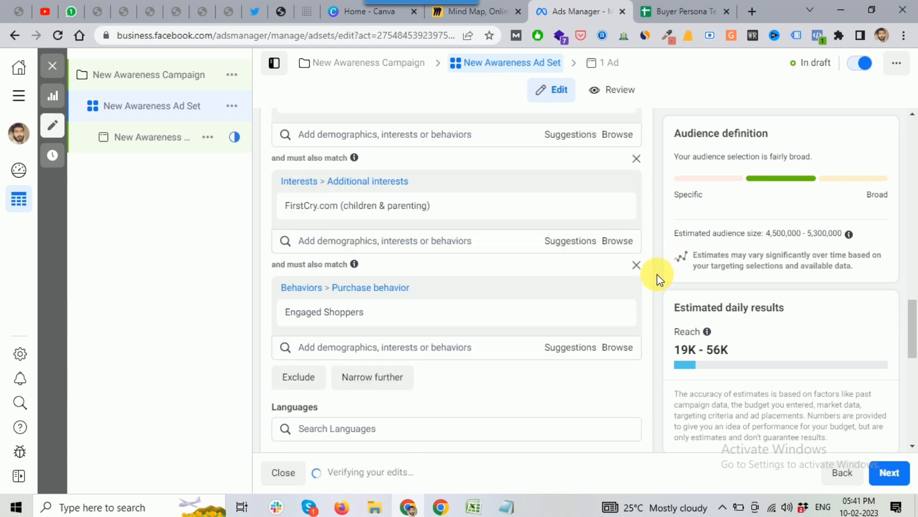
pyautogui.scroll(1, 658, 277)
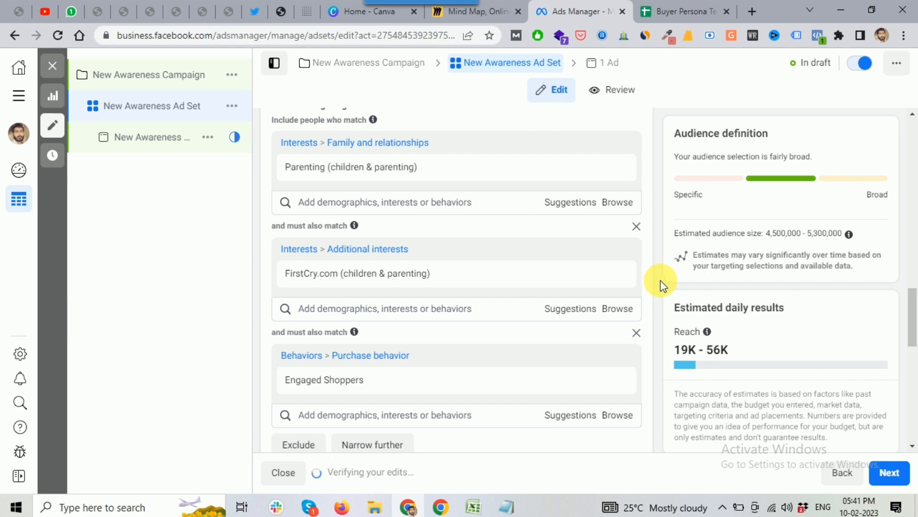
pyautogui.moveTo(320, 191)
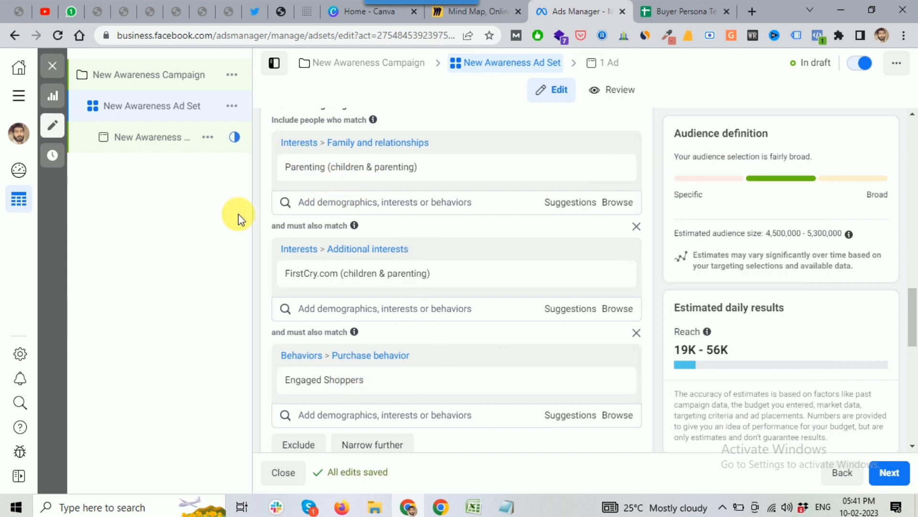
pyautogui.moveTo(311, 286)
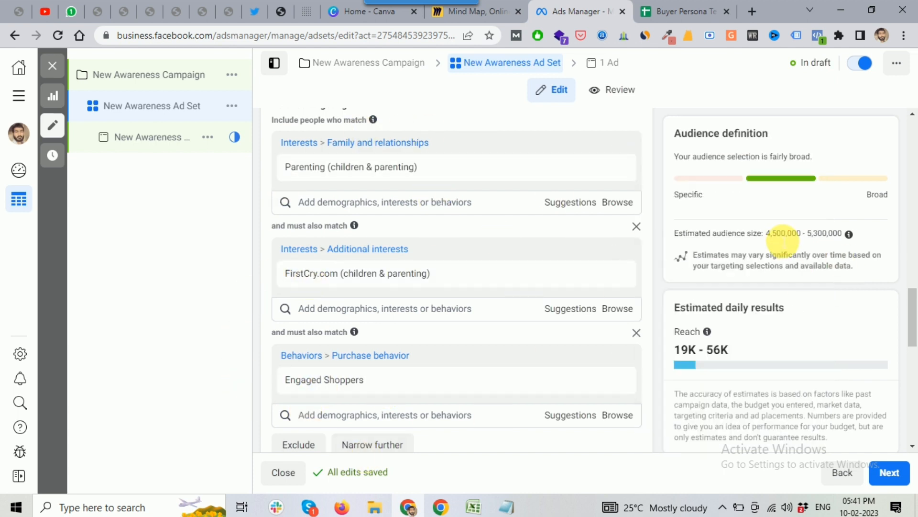
pyautogui.moveTo(777, 234); pyautogui.dragTo(668, 246)
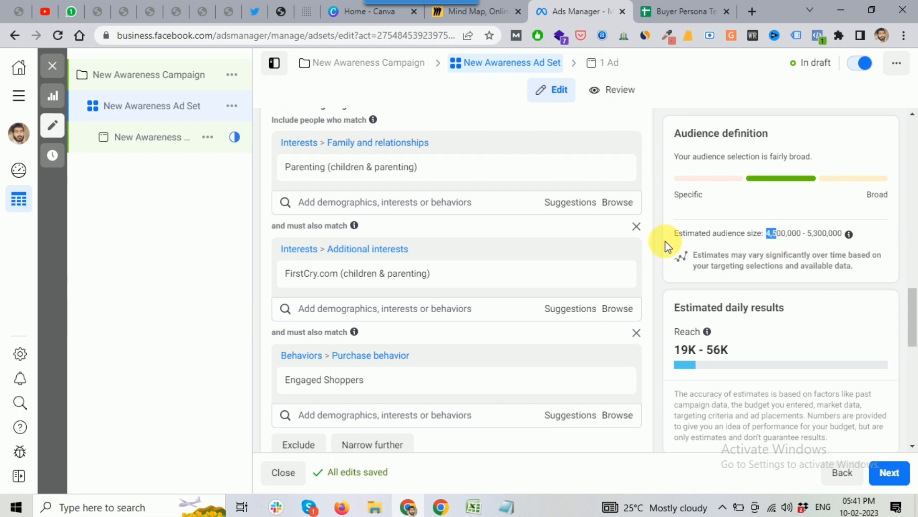
pyautogui.moveTo(291, 166)
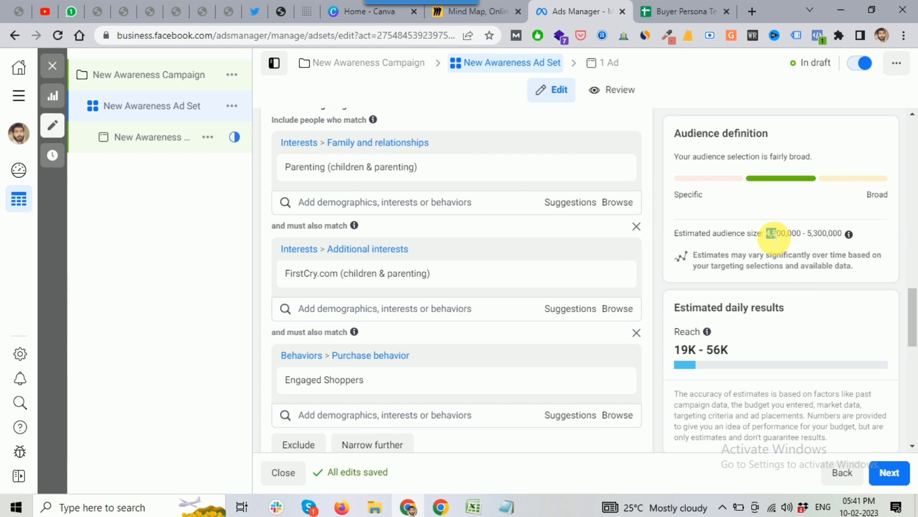
pyautogui.moveTo(315, 387)
pyautogui.moveTo(679, 265)
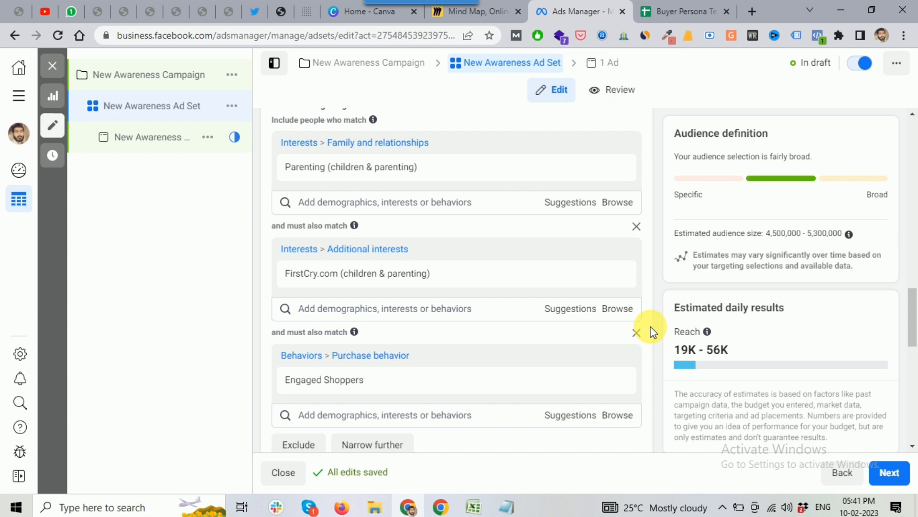
pyautogui.click(498, 16)
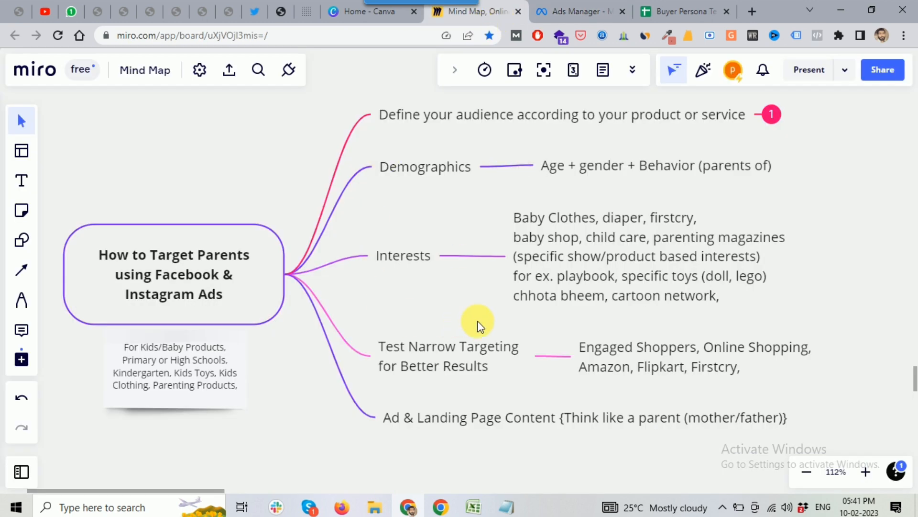